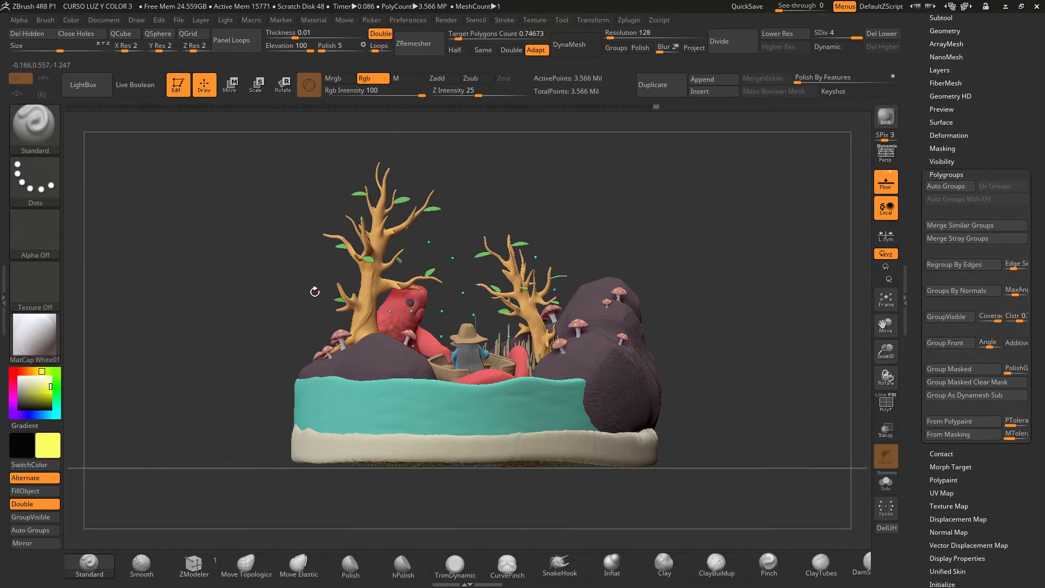
Undo the last stroke and check the diorama's polygroups by toggling the polyframe display on and off.
key("ctrl+z")
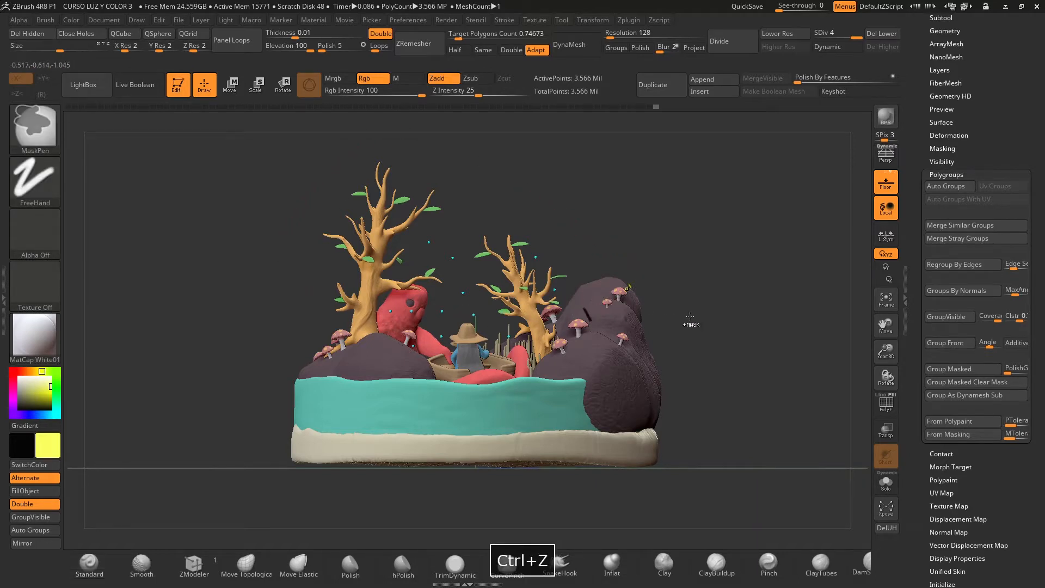
mouse_move(692, 294)
left_mouse_down("alt")
mouse_move(702, 349)
mouse_move(695, 285)
left_mouse_up("alt")
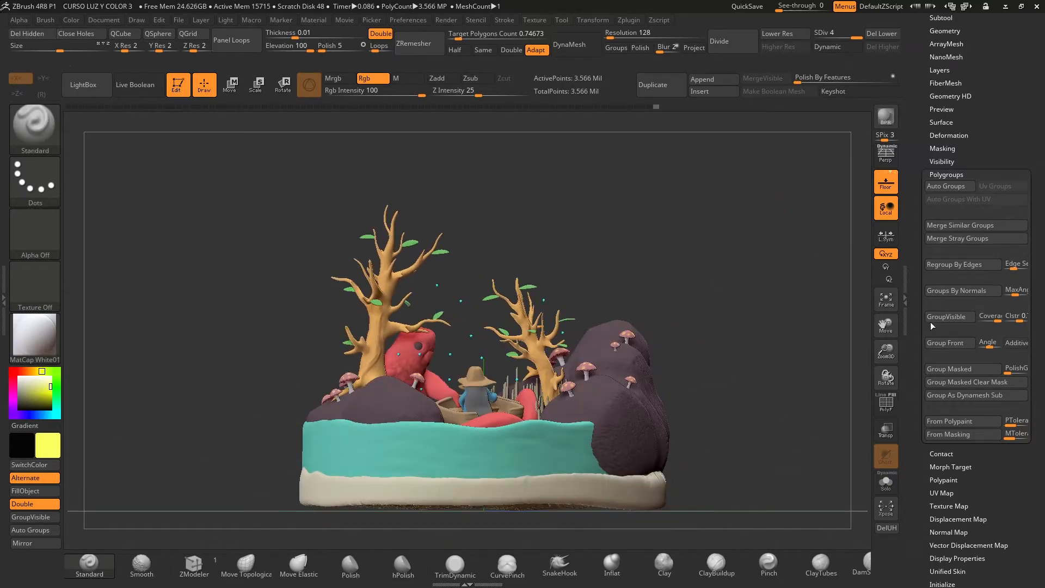
left_click(892, 404)
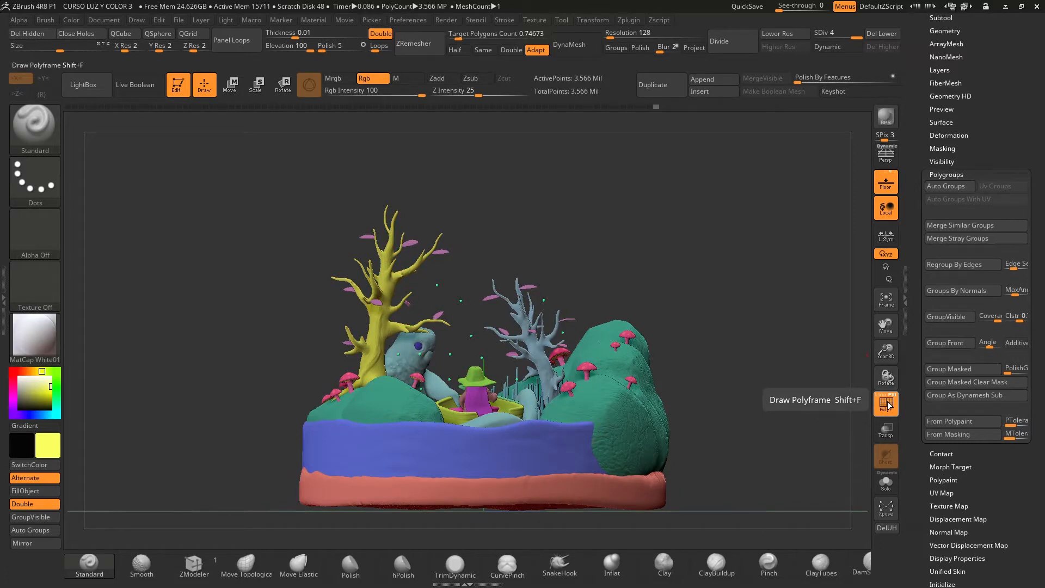
left_click(887, 404)
left_click_drag(916, 238, 919, 372)
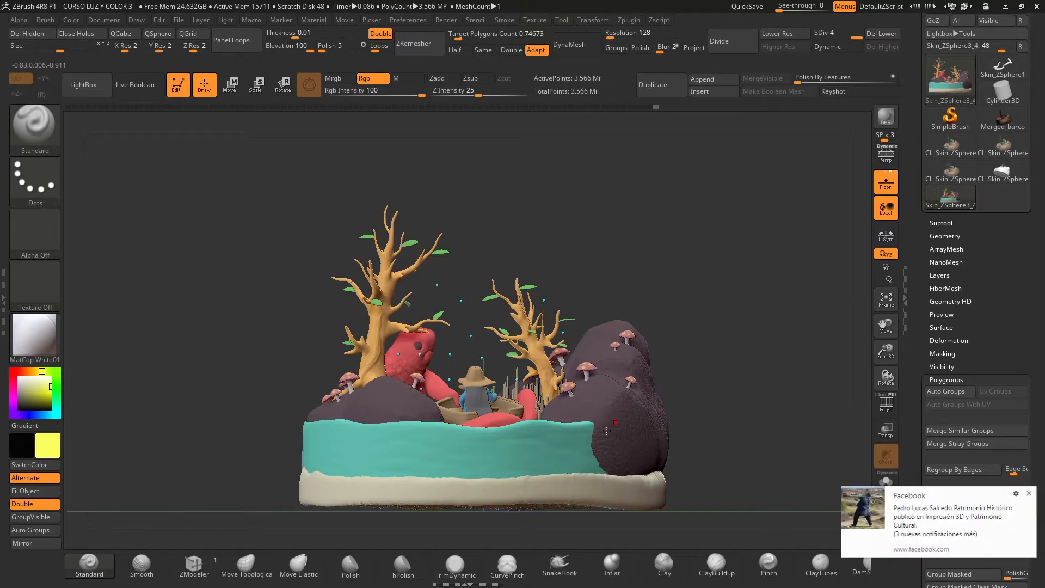
left_click(1031, 495)
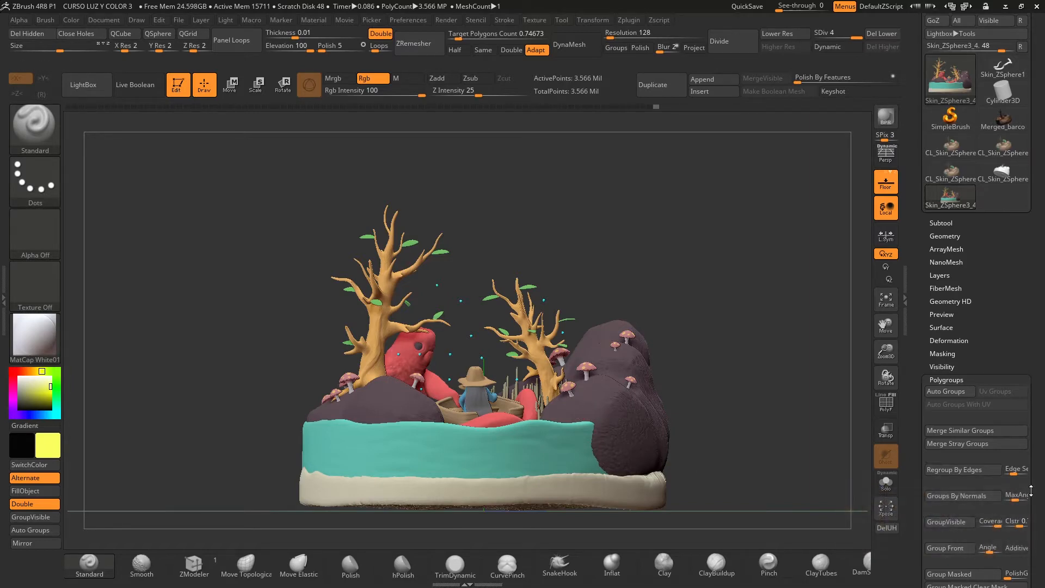
mouse_move(637, 249)
left_mouse_down()
mouse_move(626, 305)
mouse_move(643, 264)
mouse_move(621, 235)
left_mouse_up()
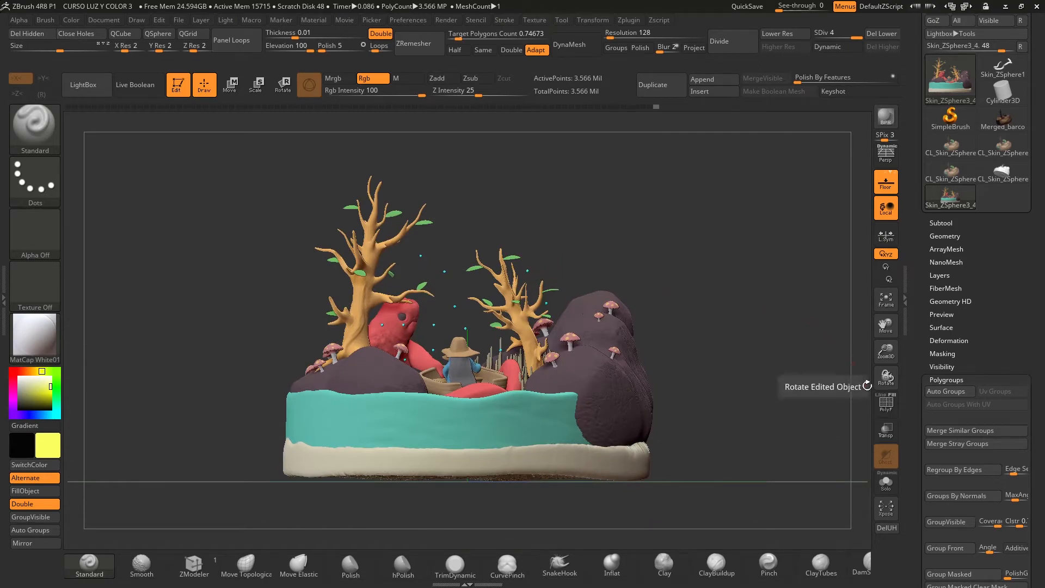
mouse_move(620, 249)
left_mouse_down()
mouse_move(633, 271)
mouse_move(612, 260)
left_mouse_up()
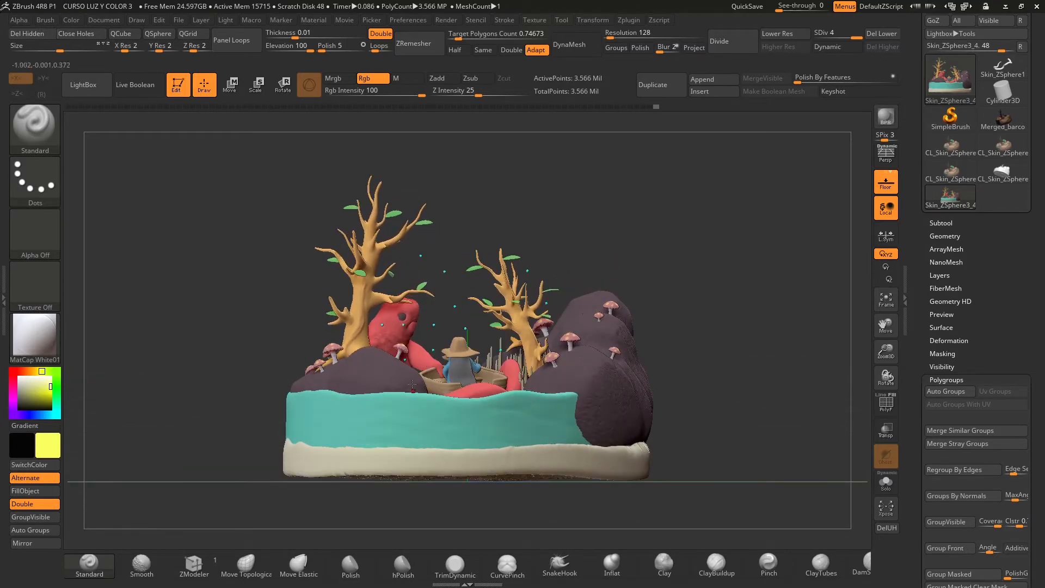
left_click_drag(758, 257, 744, 280)
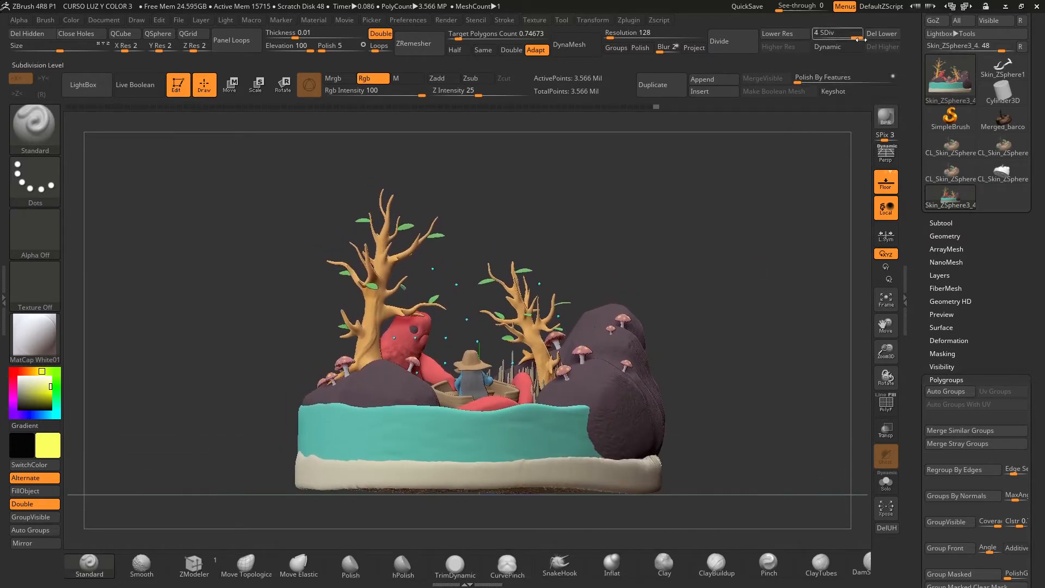
Create a working clone of the diorama with UV Master's Work On Clone.
left_click(630, 21)
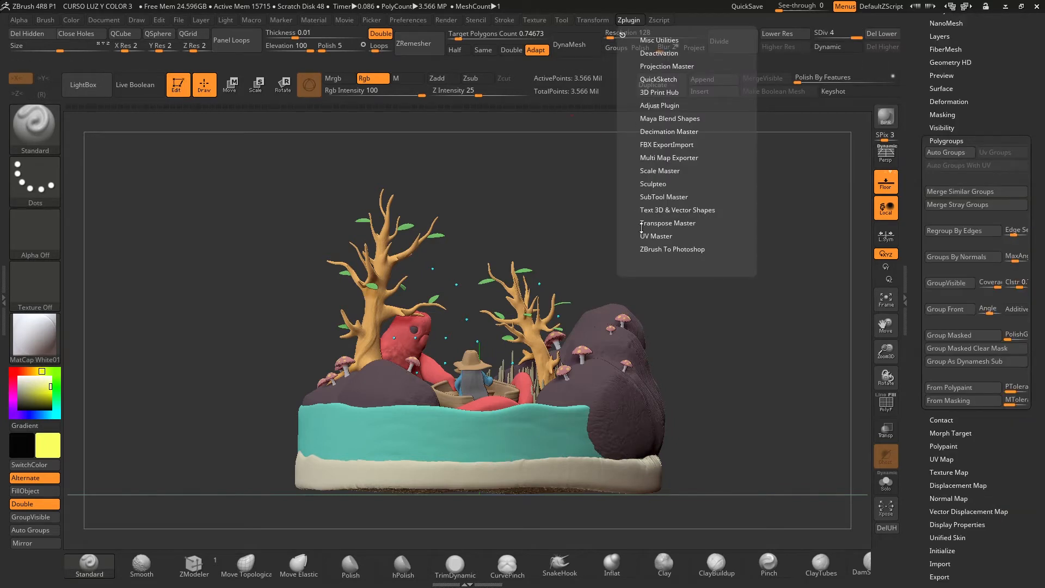
left_click(656, 236)
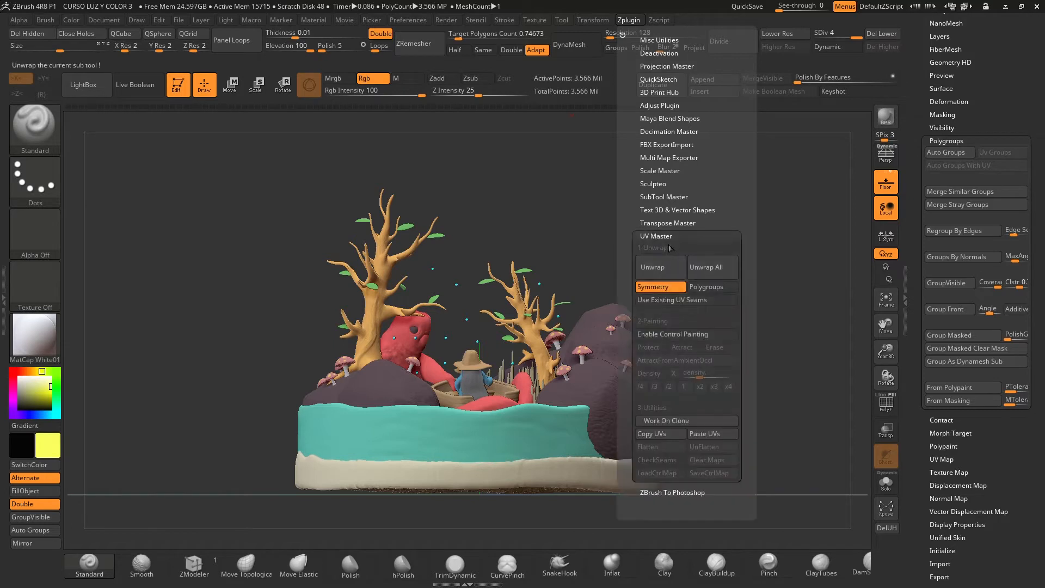
left_click(690, 423)
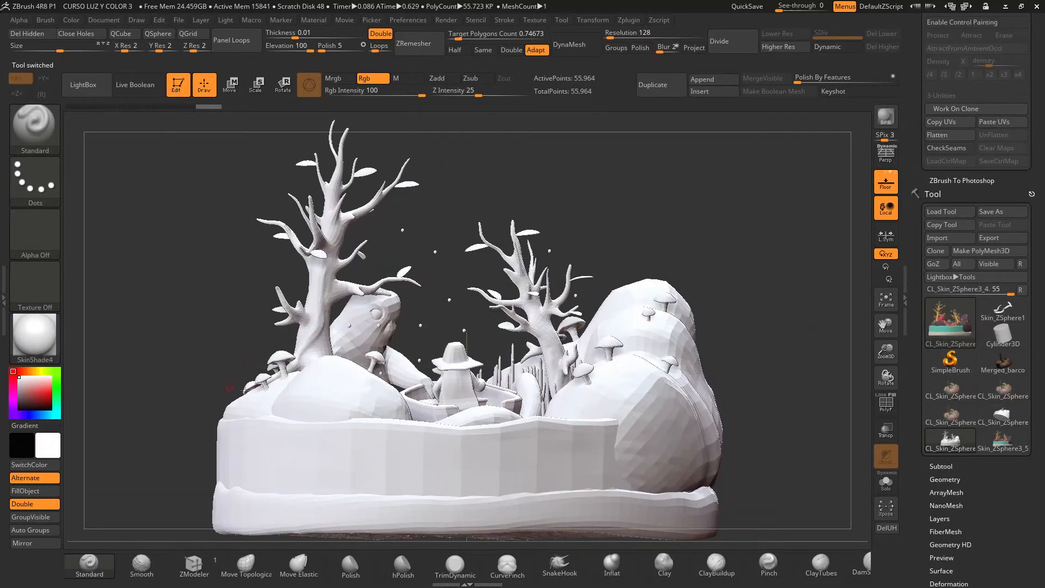
Examine the low-resolution clone of the diorama from the front, the side and above.
left_click_drag(658, 260, 647, 231)
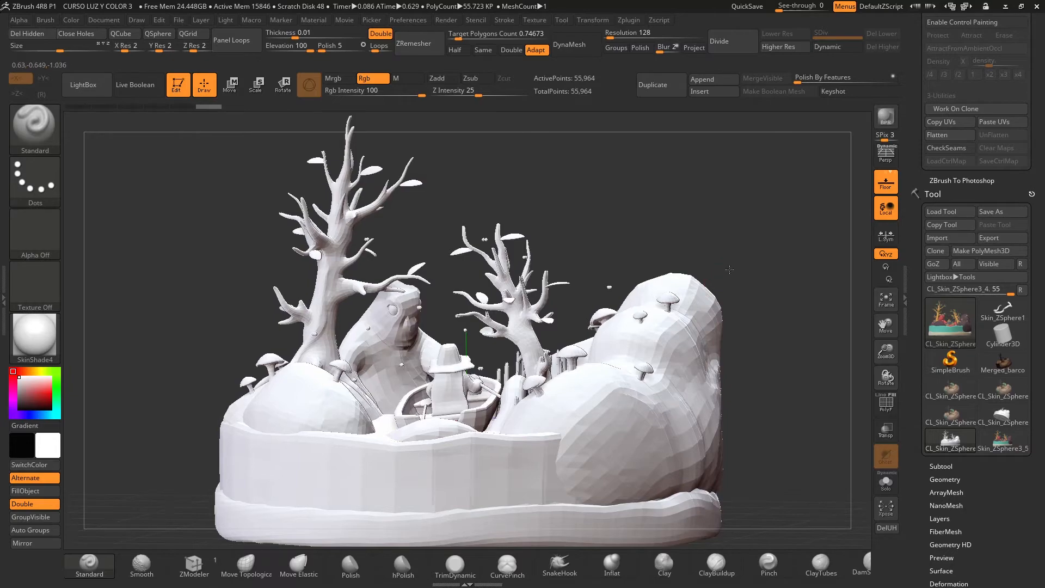
left_click_drag(726, 266, 741, 322)
left_click_drag(751, 365, 737, 344)
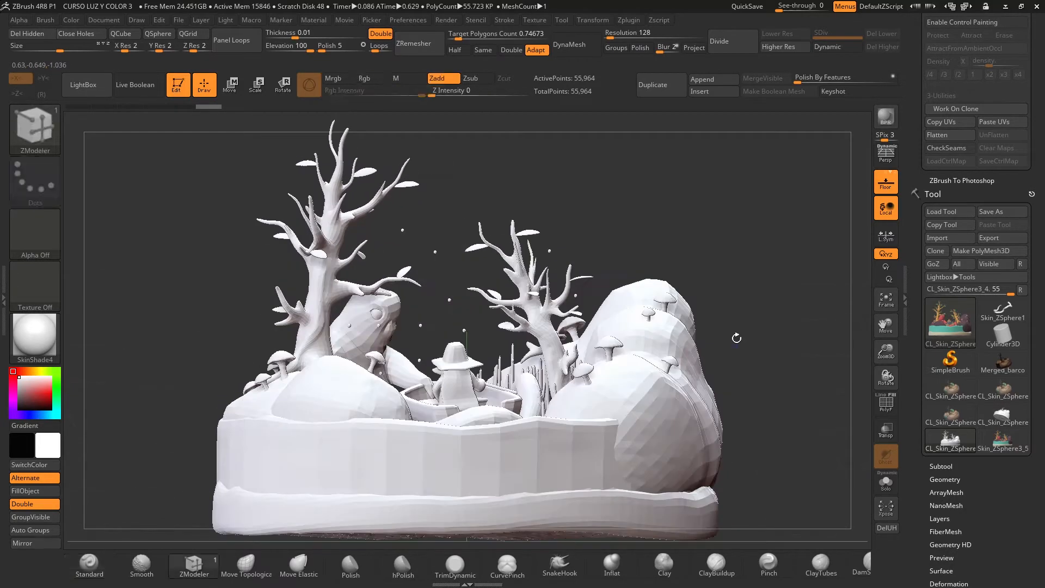
left_click_drag(811, 333, 835, 319, "alt")
left_click_drag(883, 354, 698, 391)
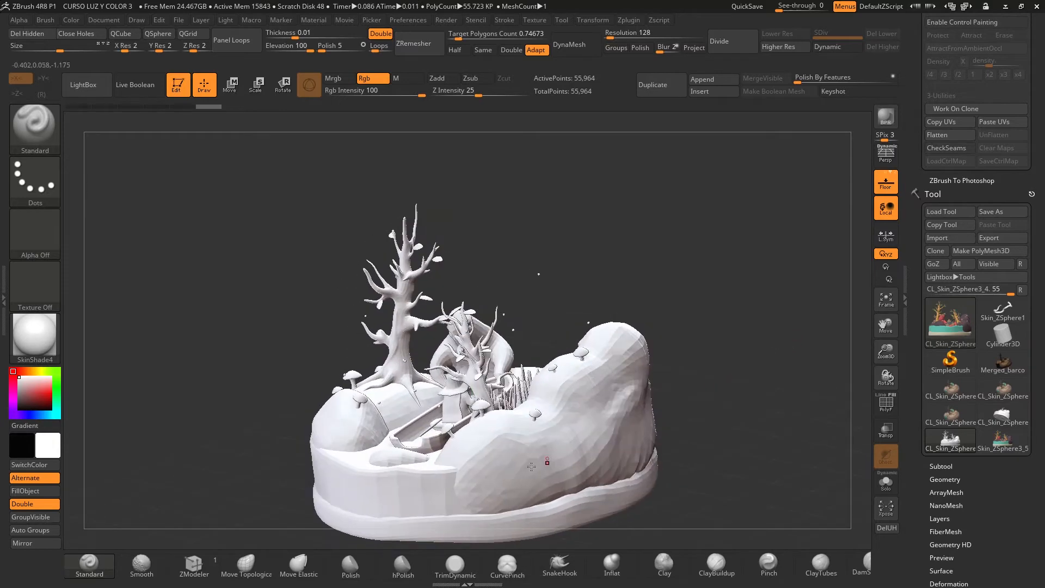
left_click_drag(678, 334, 705, 334)
left_click_drag(266, 341, 288, 360)
left_click_drag(657, 330, 652, 332, "shift")
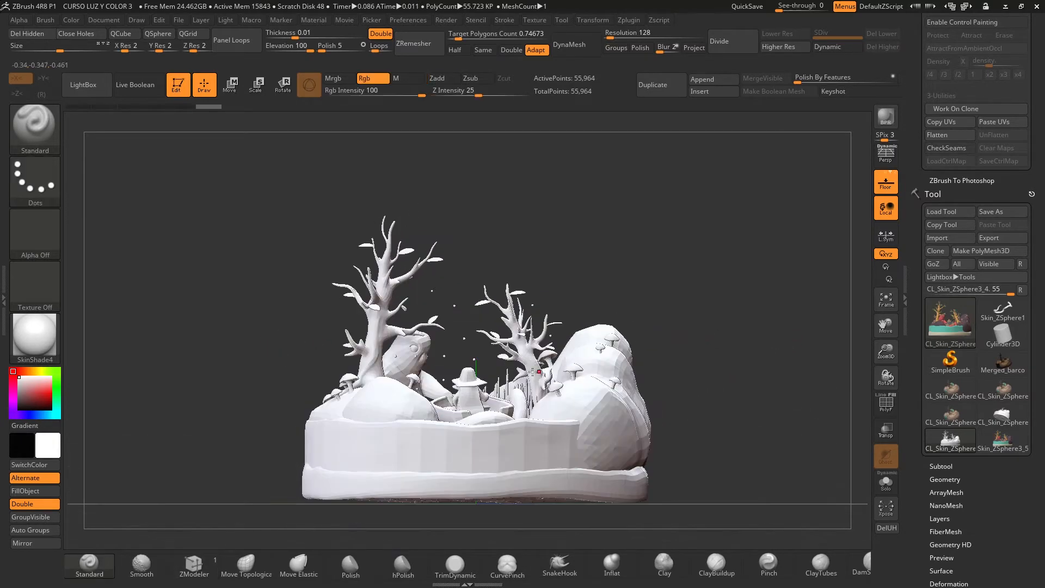
left_click_drag(624, 262, 632, 291, "alt")
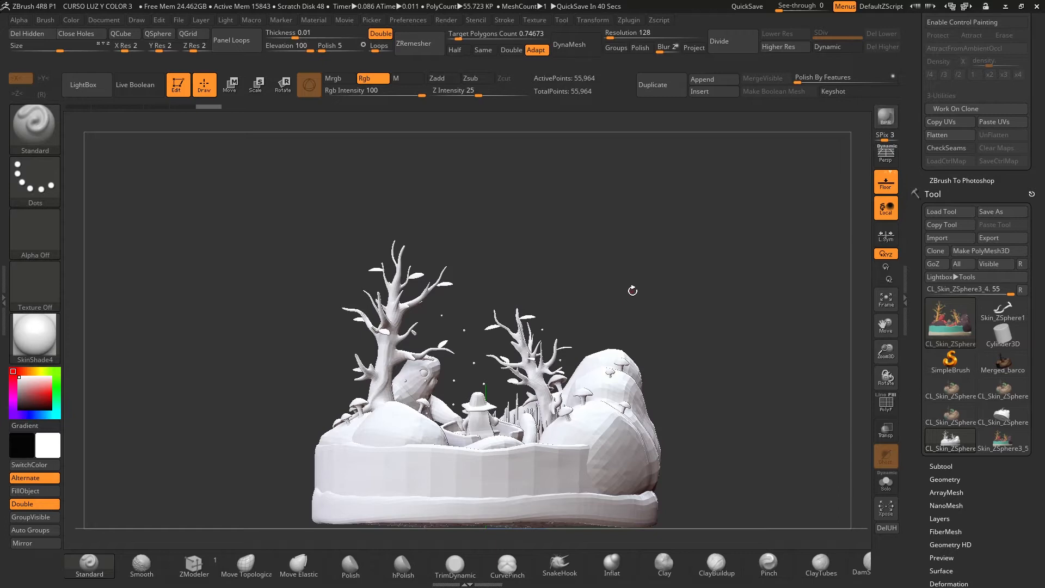
left_click_drag(633, 290, 645, 262, "alt")
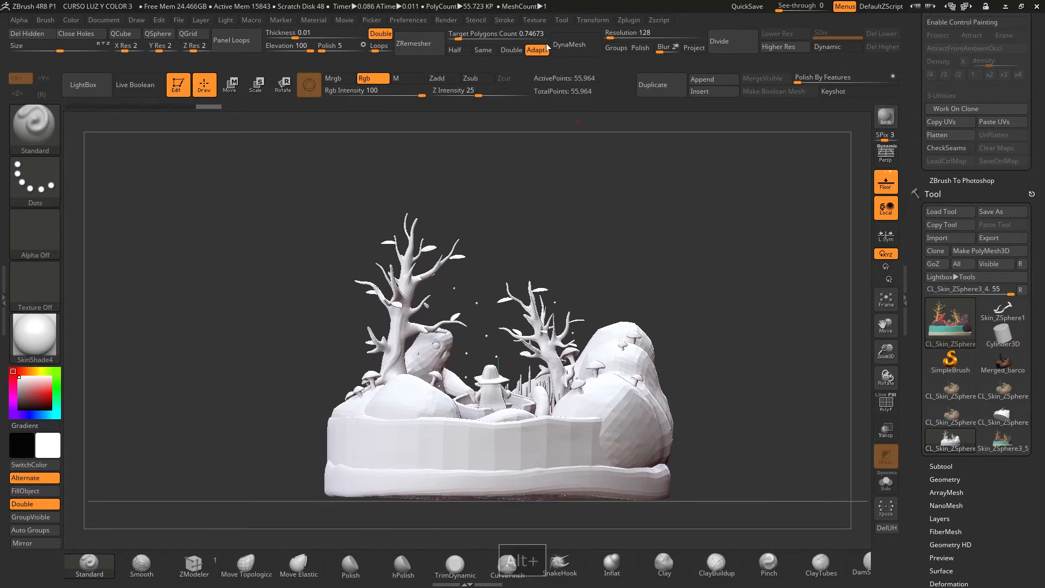
Unwrap the clone with UV Master, with Symmetry off and Polygroups on.
left_click(628, 21)
left_click(626, 19)
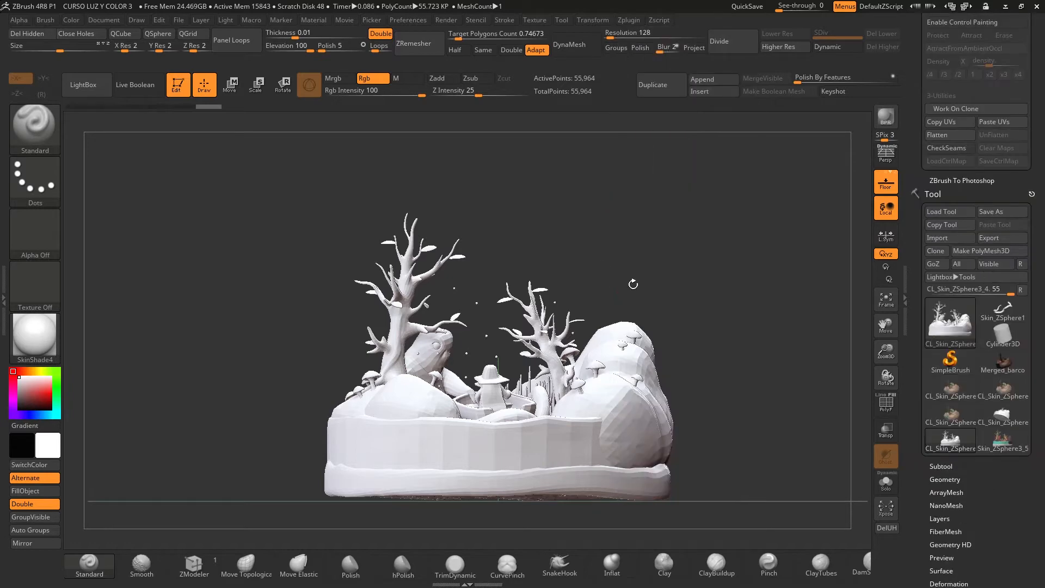
left_click(626, 20)
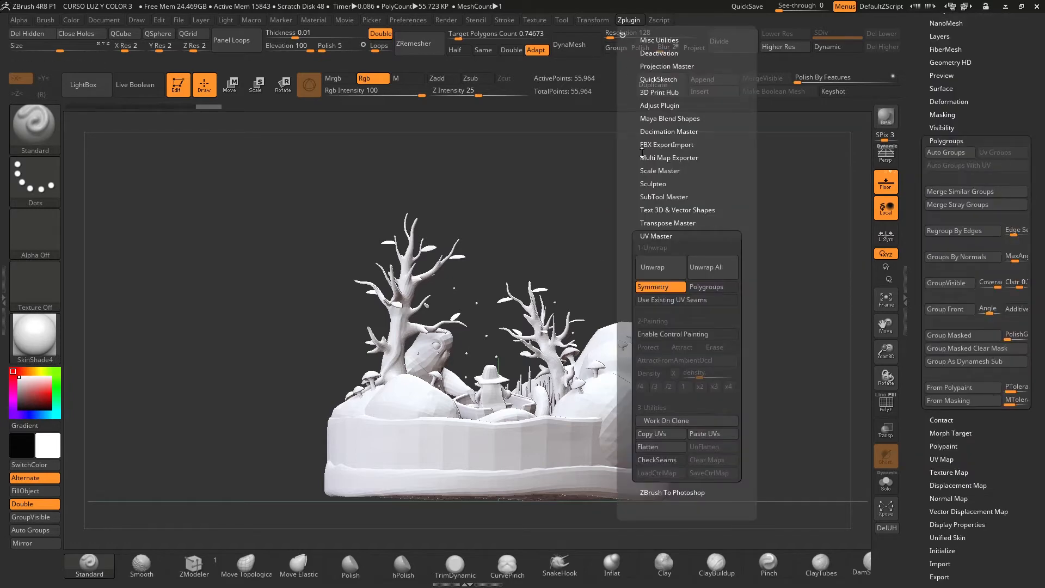
left_click(658, 290)
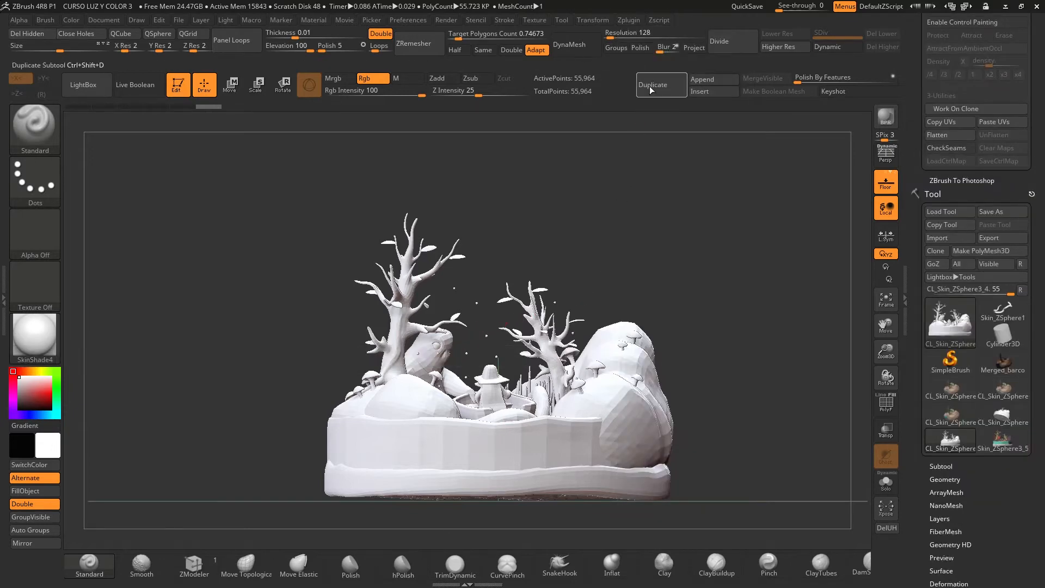
left_click(630, 20)
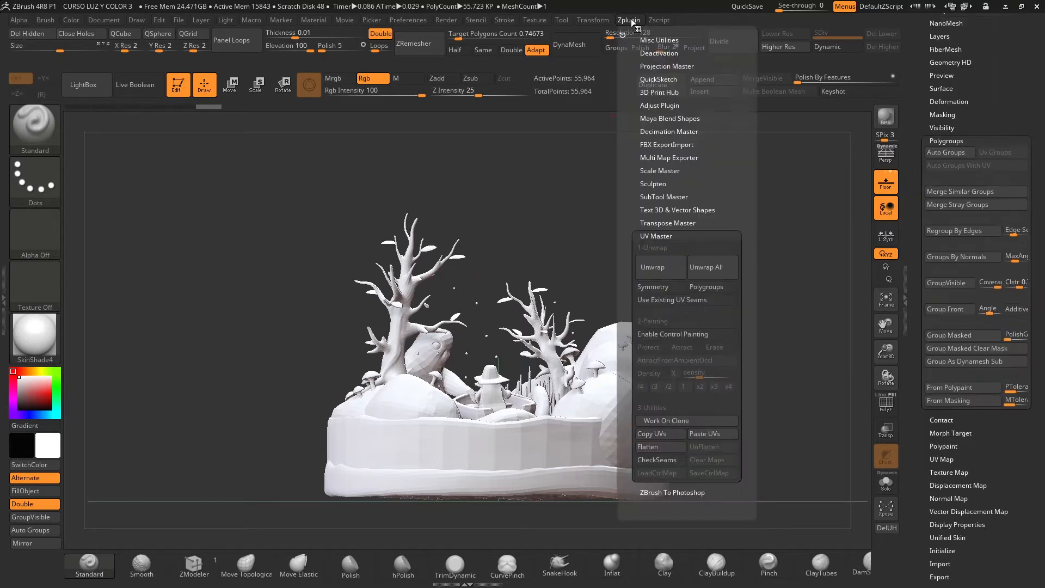
left_click(709, 289)
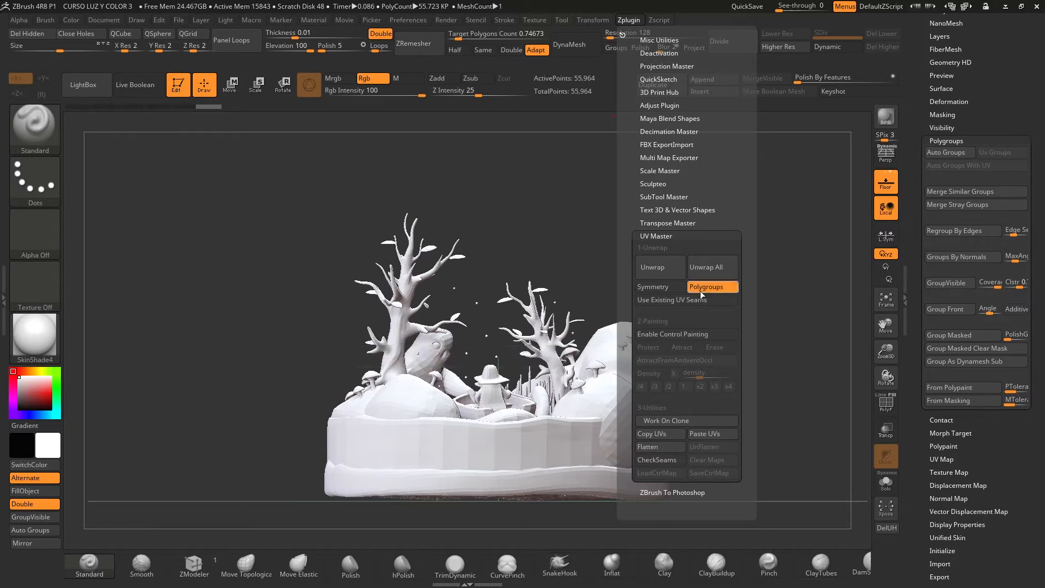
left_click(658, 268)
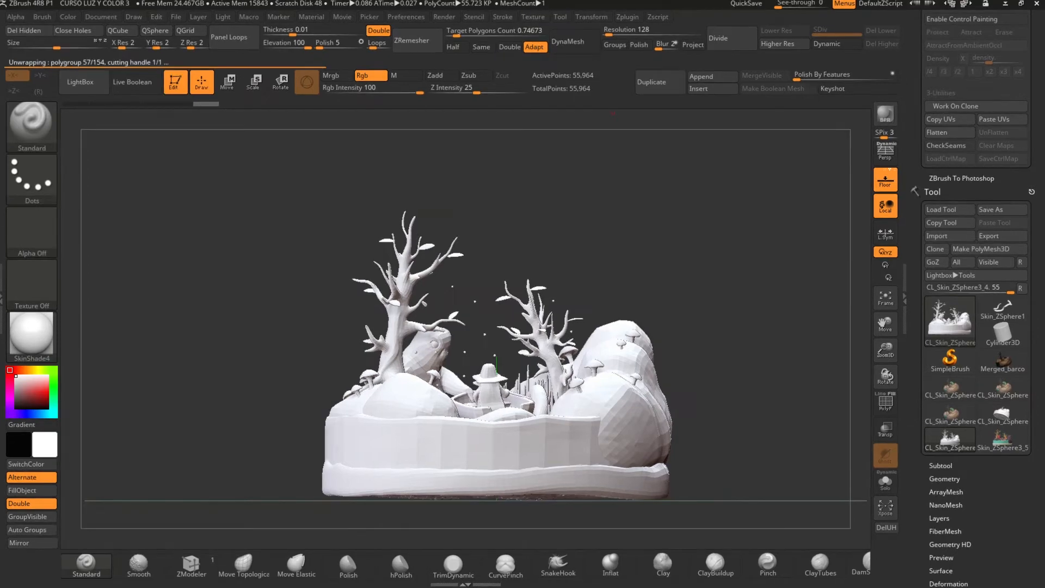
left_click_drag(203, 286, 269, 264)
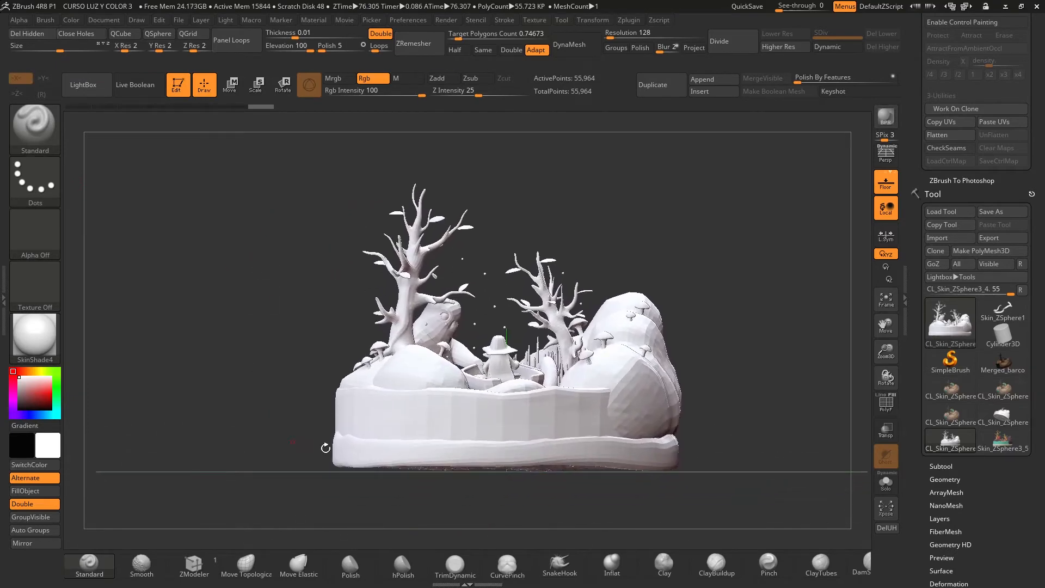
Flatten the clone to inspect its UV islands and return it to the 3D view with UnFlatten.
left_click(629, 20)
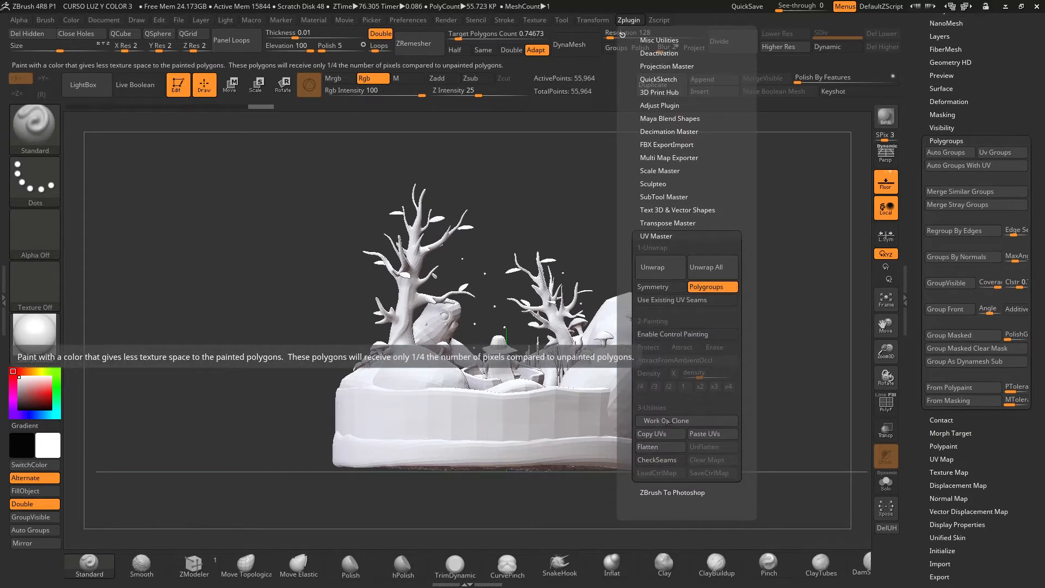
left_click(660, 448)
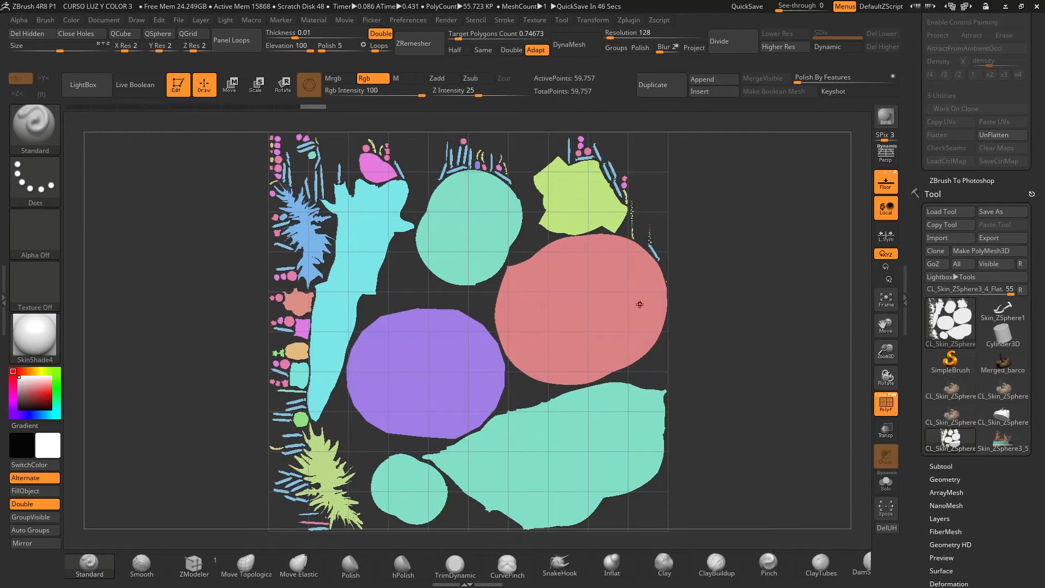
left_click(628, 20)
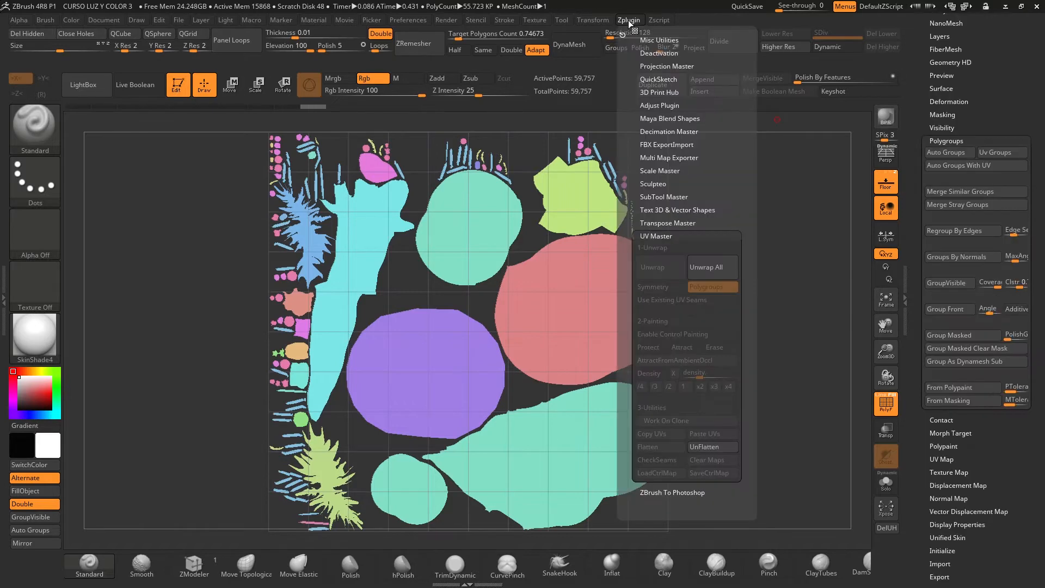
left_click(718, 446)
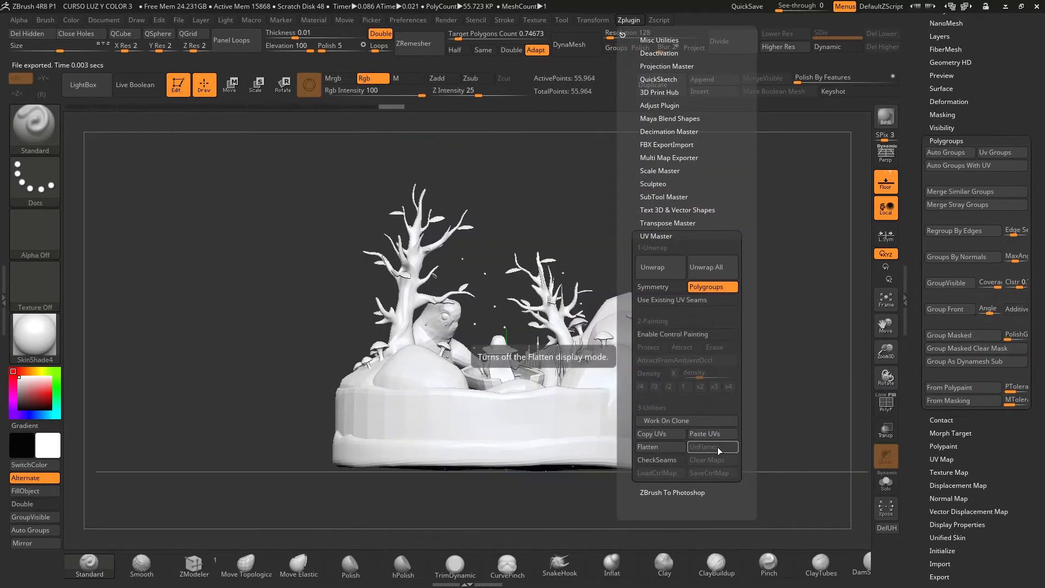
Display the clone's UV seams with CheckSeams and examine them around the trees, boat, creature and rocks.
left_click(667, 460)
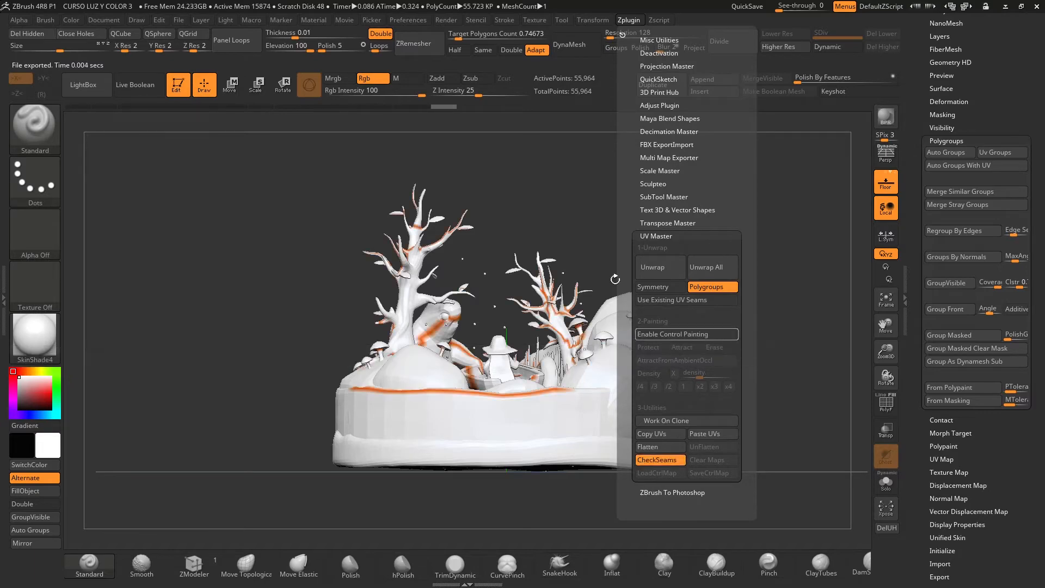
left_click_drag(610, 305, 751, 310)
left_click_drag(886, 351, 891, 387)
left_click_drag(582, 227, 661, 210)
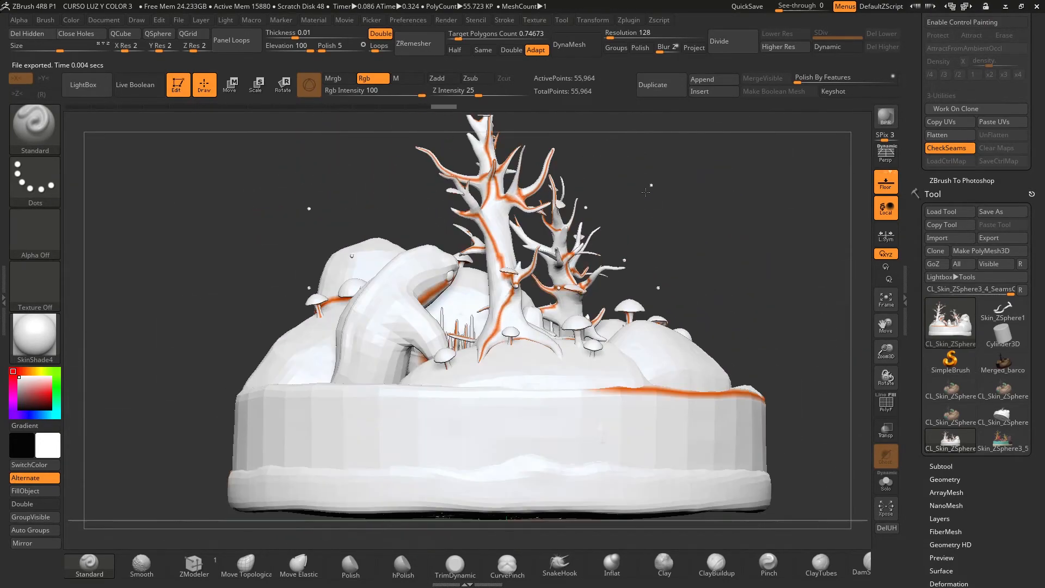
left_click_drag(698, 256, 781, 280)
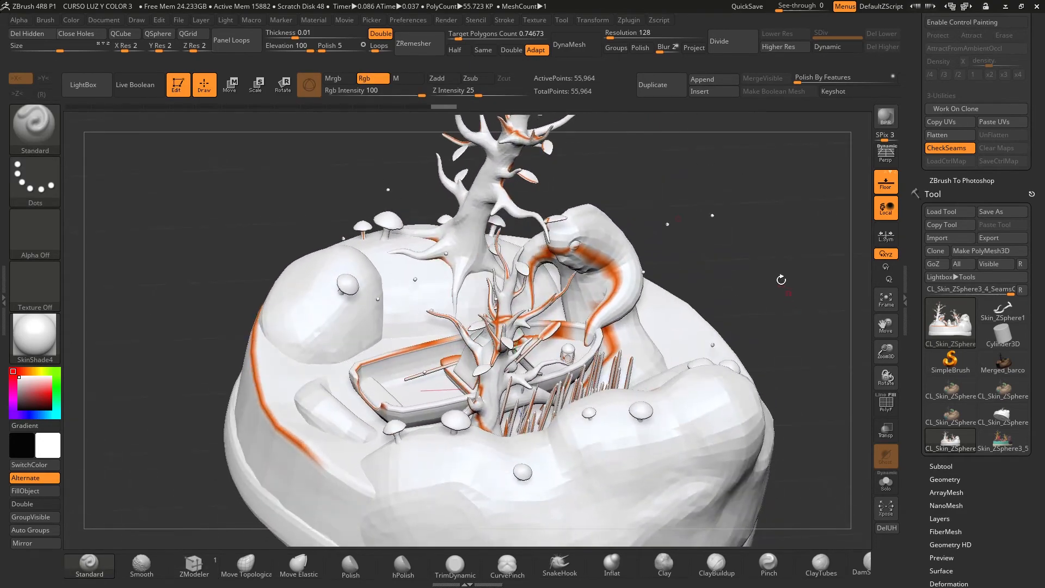
left_click_drag(777, 325, 682, 276)
mouse_move(799, 218)
left_mouse_down()
mouse_move(801, 173)
mouse_move(804, 208)
left_mouse_up()
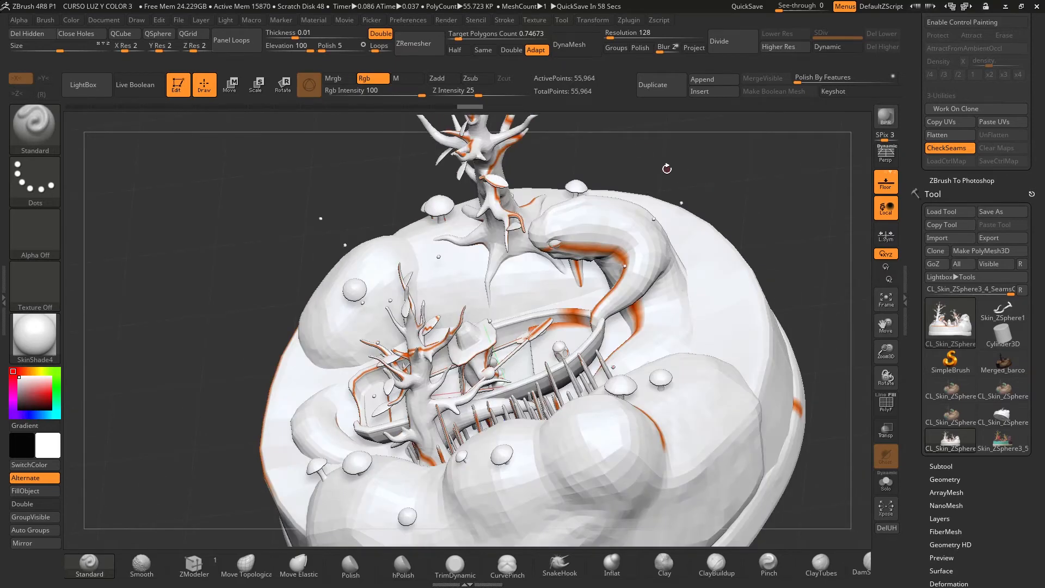
left_click_drag(809, 230, 740, 243)
Turn off the seam display and copy the clone's UVs with UV Master.
left_click(629, 19)
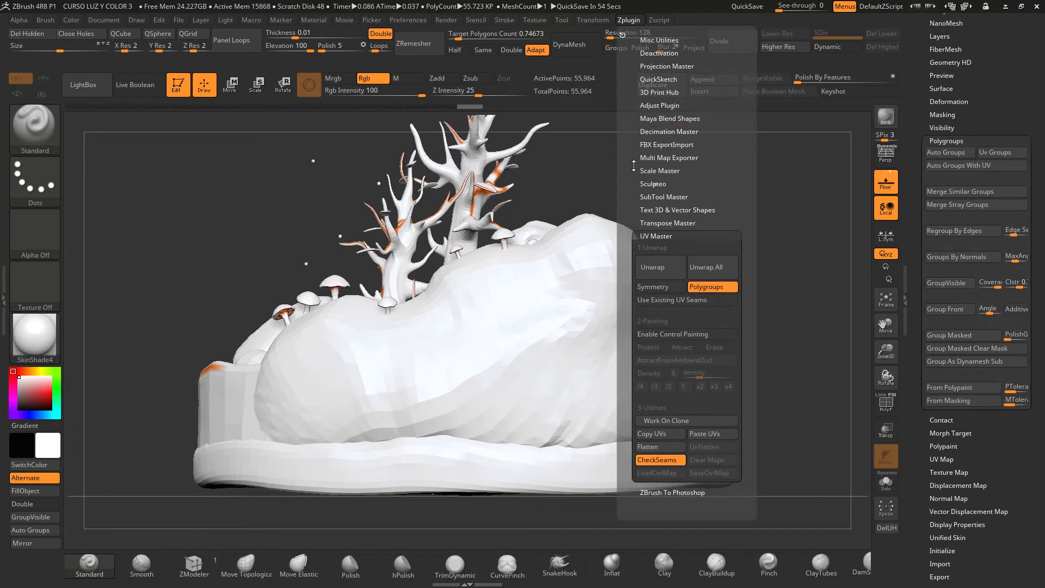
left_click(651, 460)
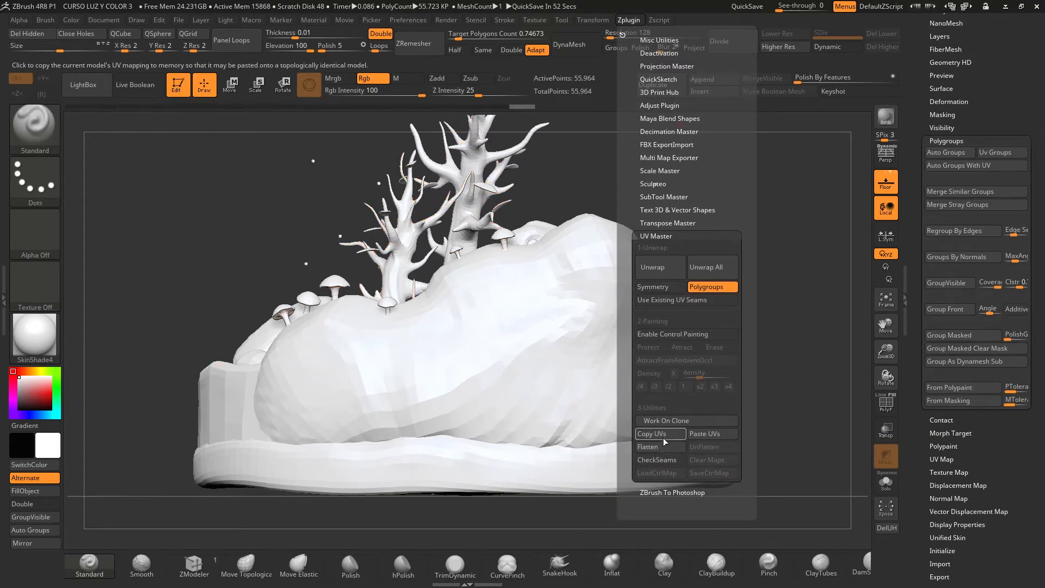
left_click(658, 433)
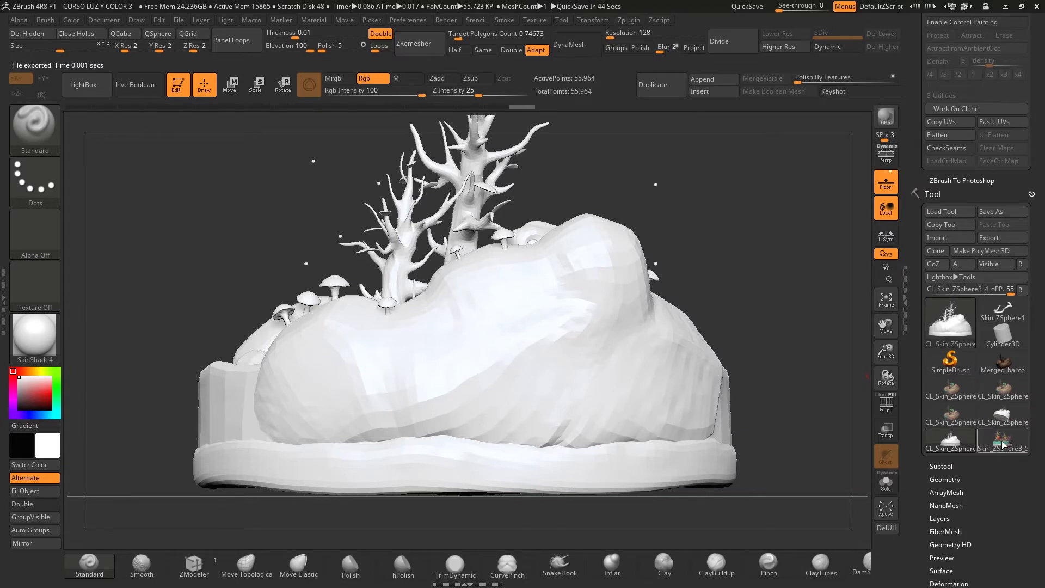
Switch to the original painted Skin_ZSphere3_5 model and paste the copied UVs onto it with UV Master.
left_click(1004, 441)
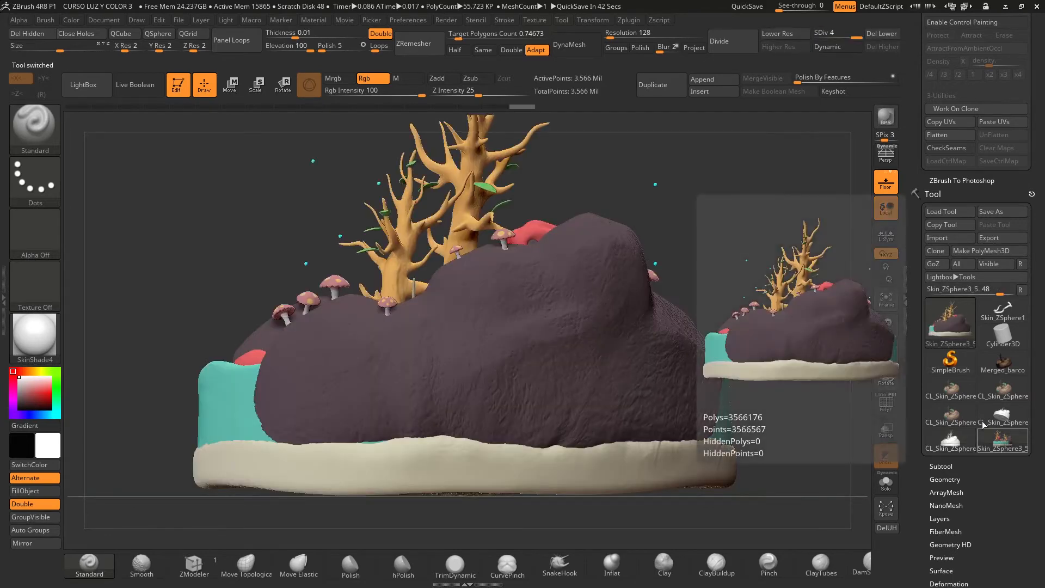
left_click(629, 20)
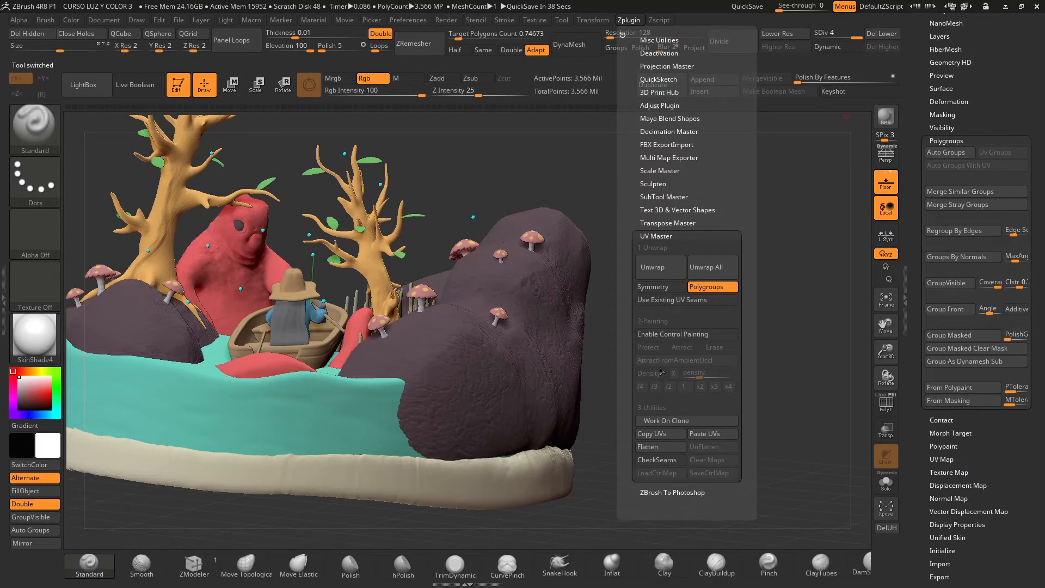
left_click(722, 434)
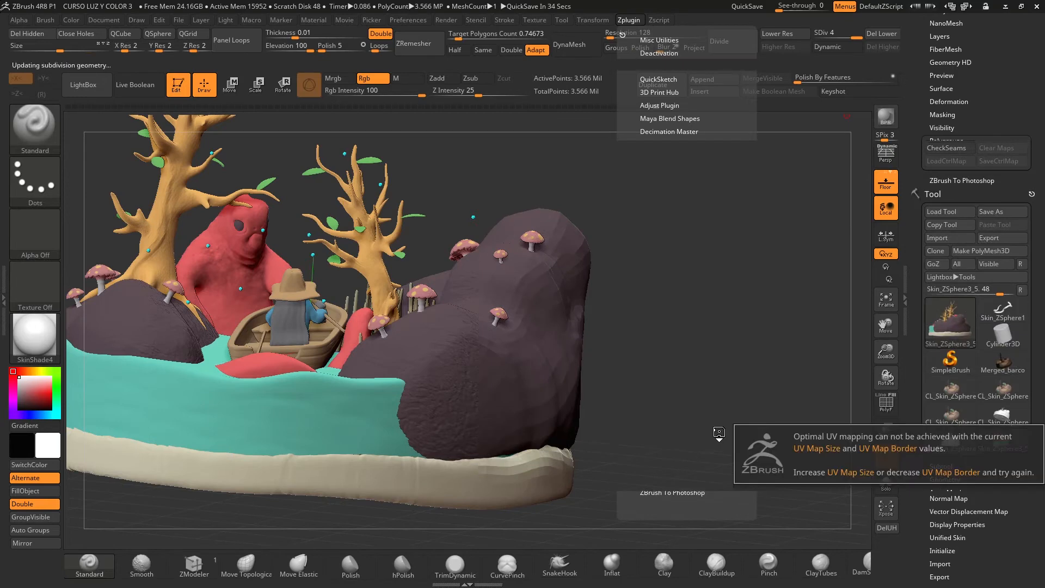
left_click_drag(686, 325, 864, 325, "shift")
left_click_drag(721, 275, 652, 302, "alt")
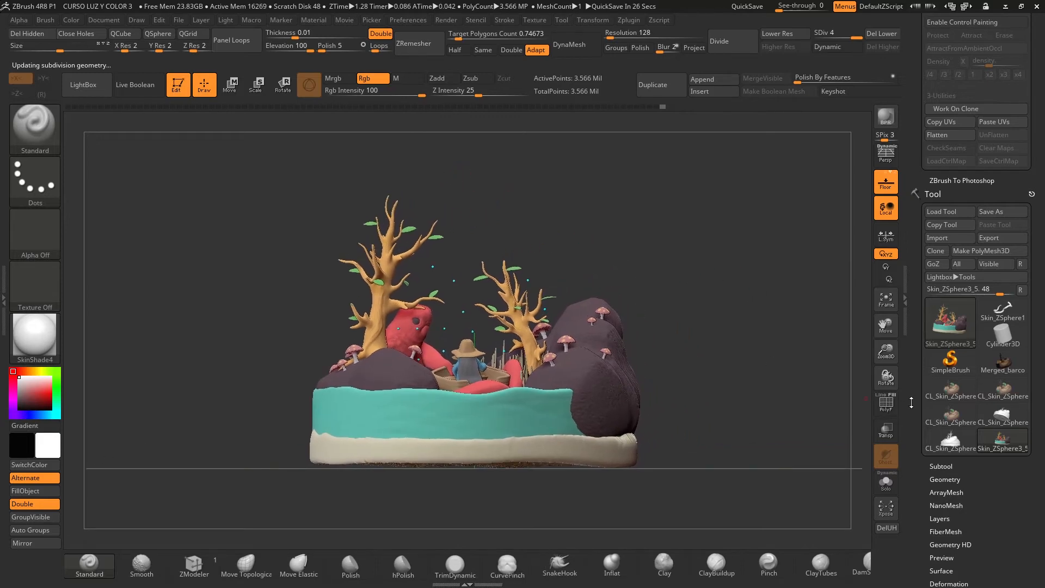
Create a new texture map from the model's polypaint and preview its thumbnail.
scroll(909, 402, "down", 5)
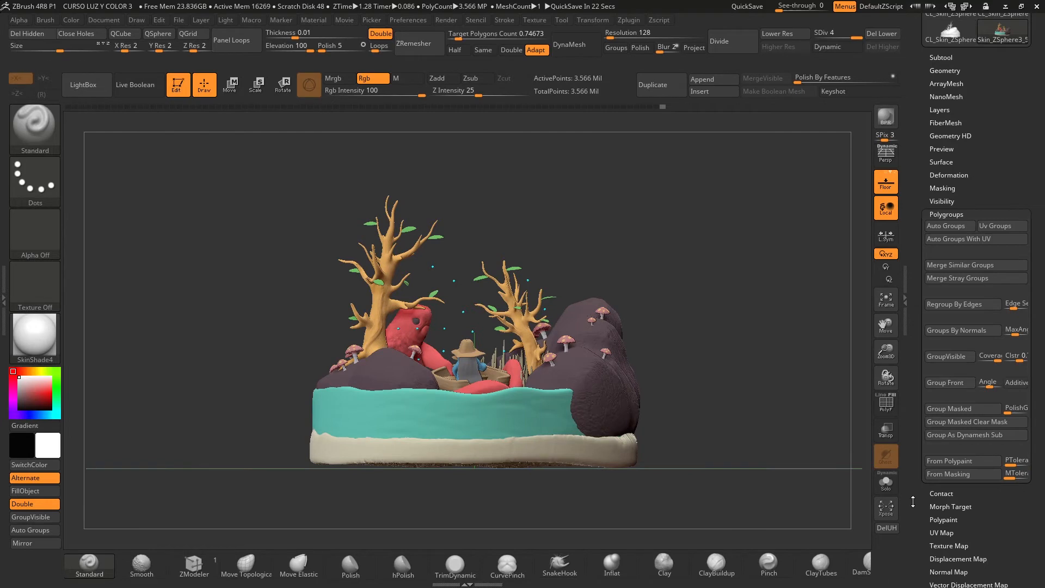
scroll(919, 433, "down", 5)
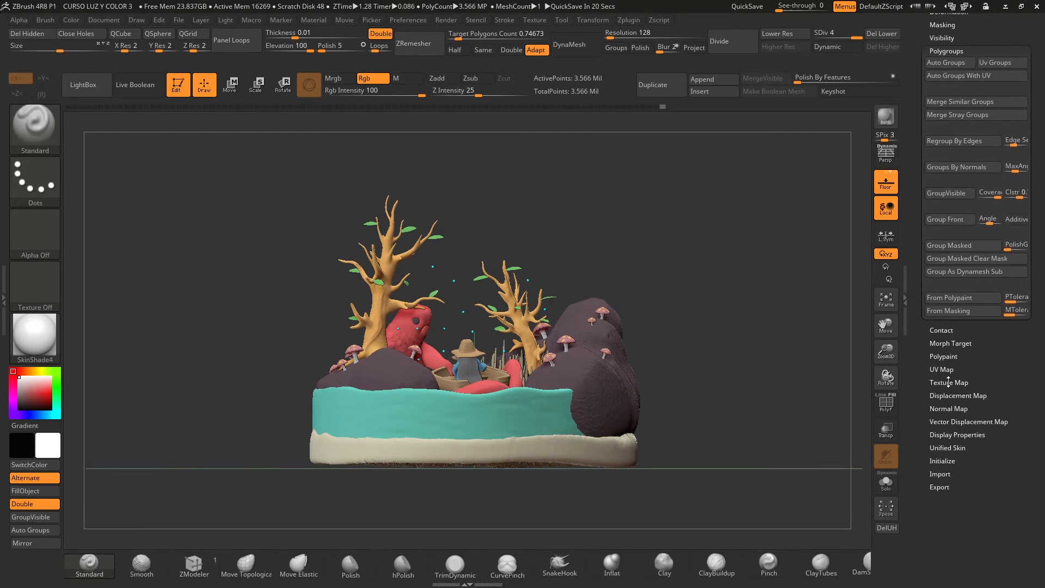
left_click(949, 382)
scroll(947, 392, "up", 2)
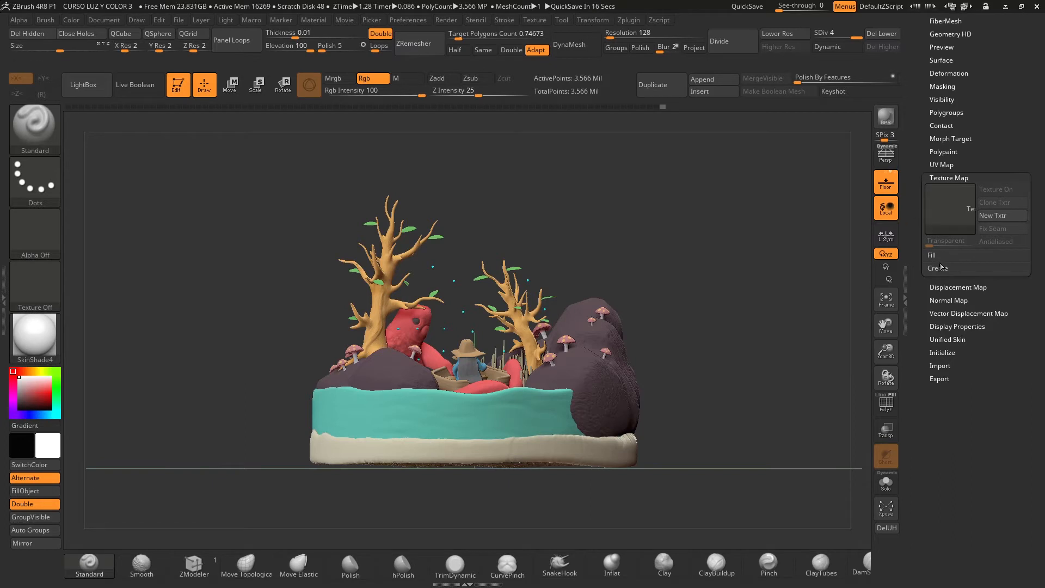
left_click(940, 267)
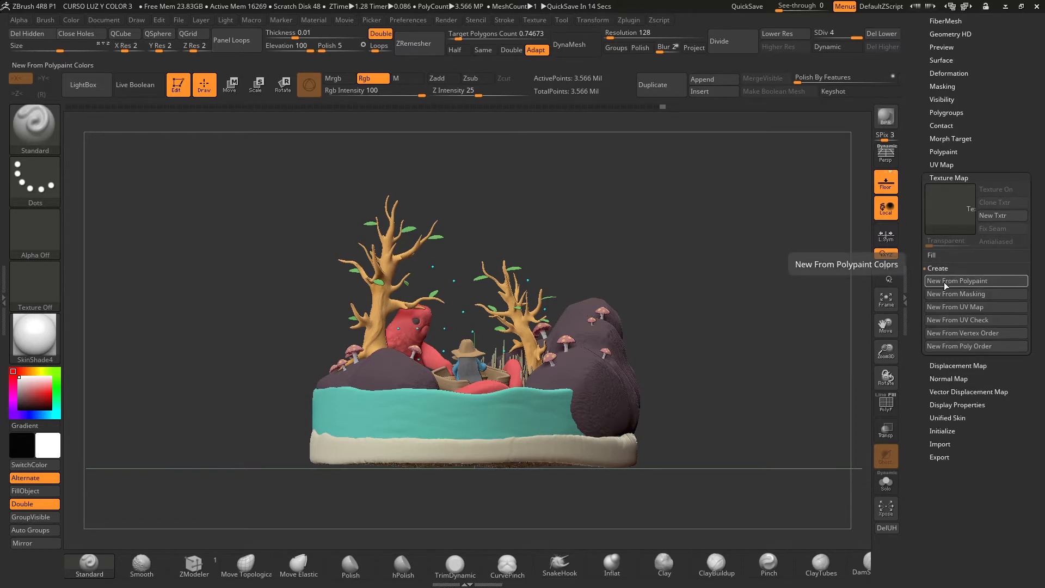
left_click(958, 279)
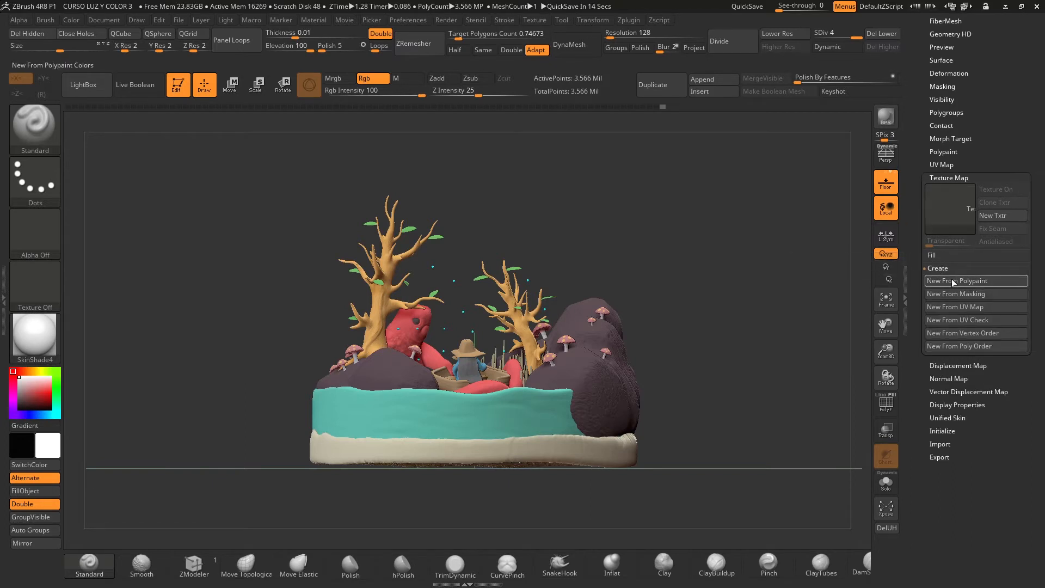
mouse_move(948, 210)
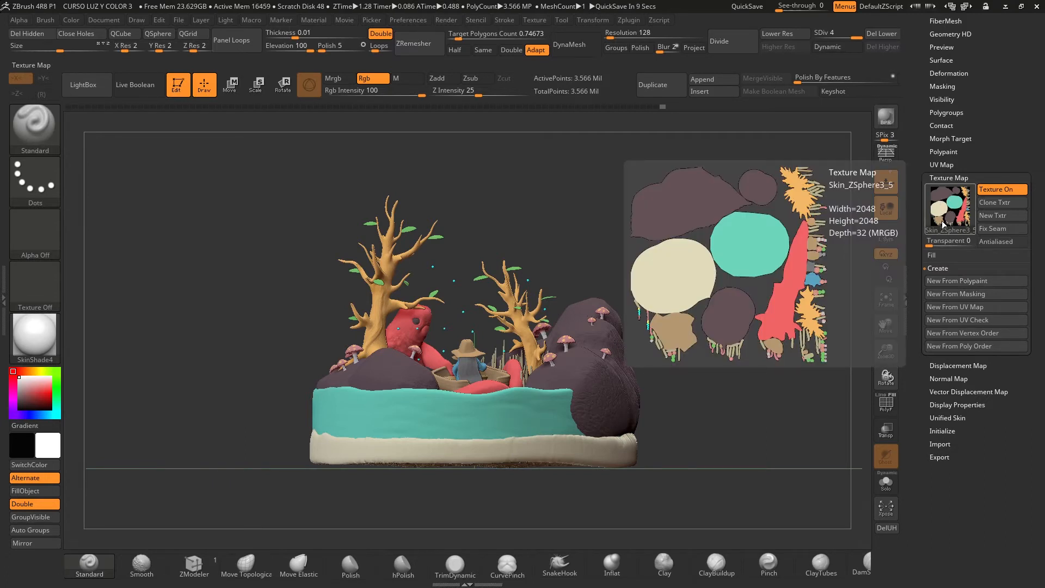
Clone the polypaint texture and export it as a PNG named color in the BOTE CURSO folder.
left_click(997, 204)
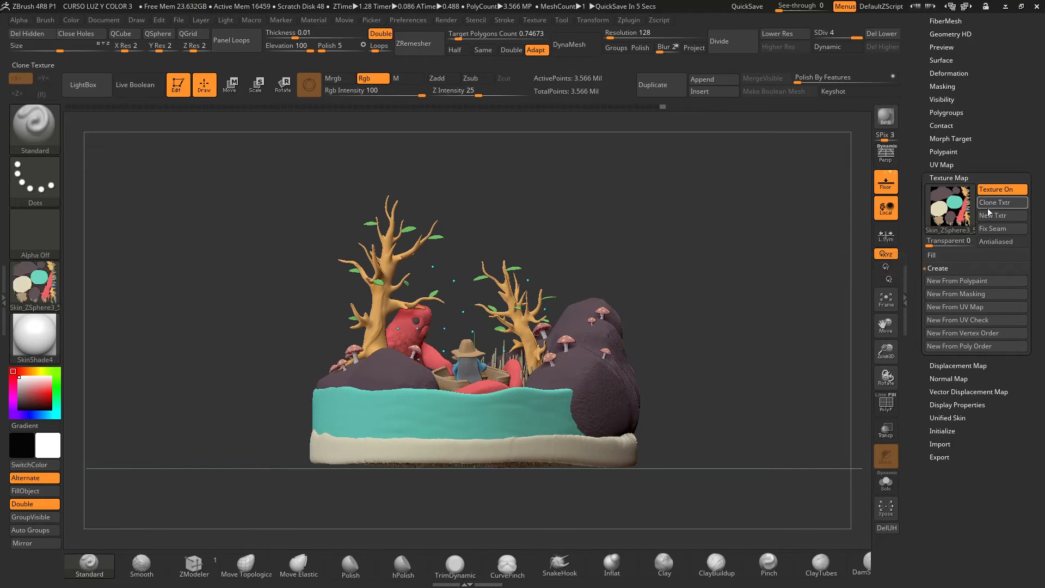
left_click(540, 20)
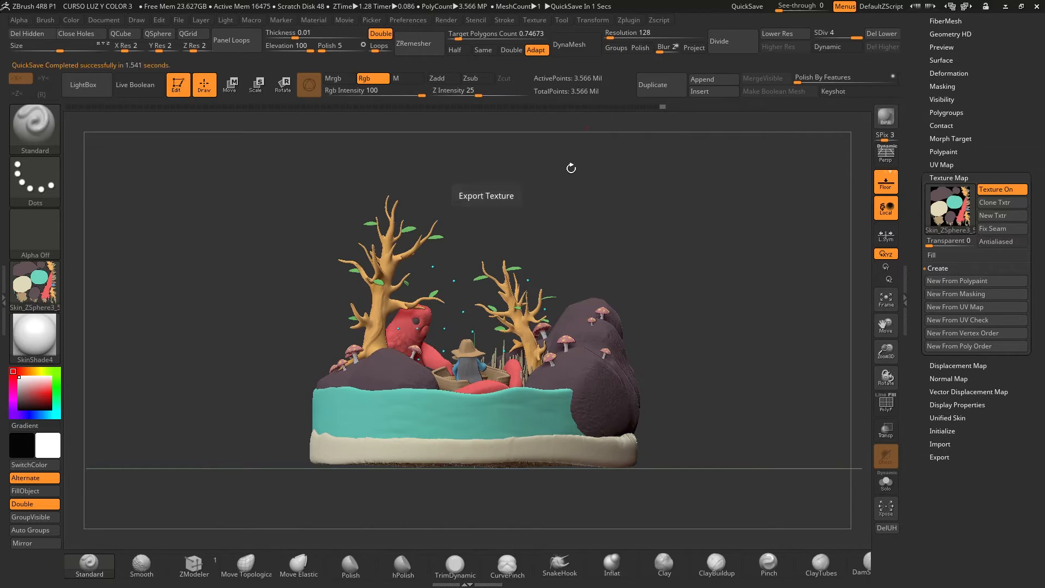
left_click(539, 21)
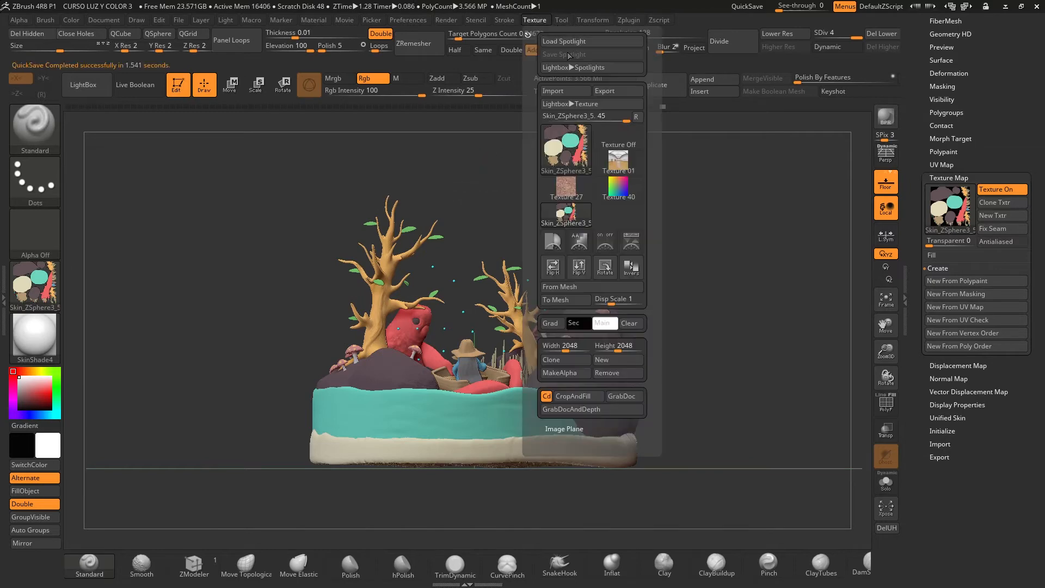
left_click(617, 91)
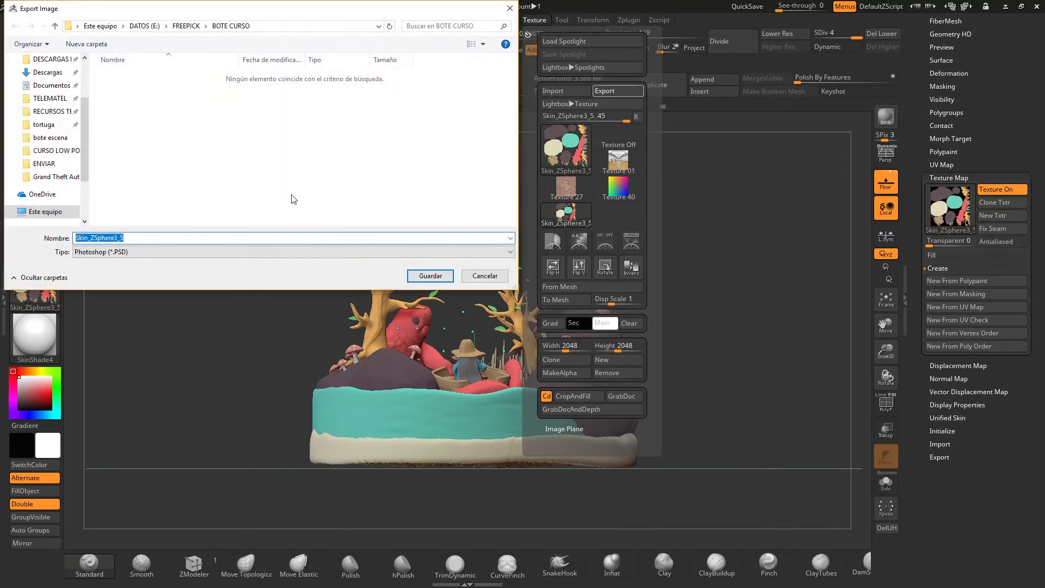
left_click(131, 252)
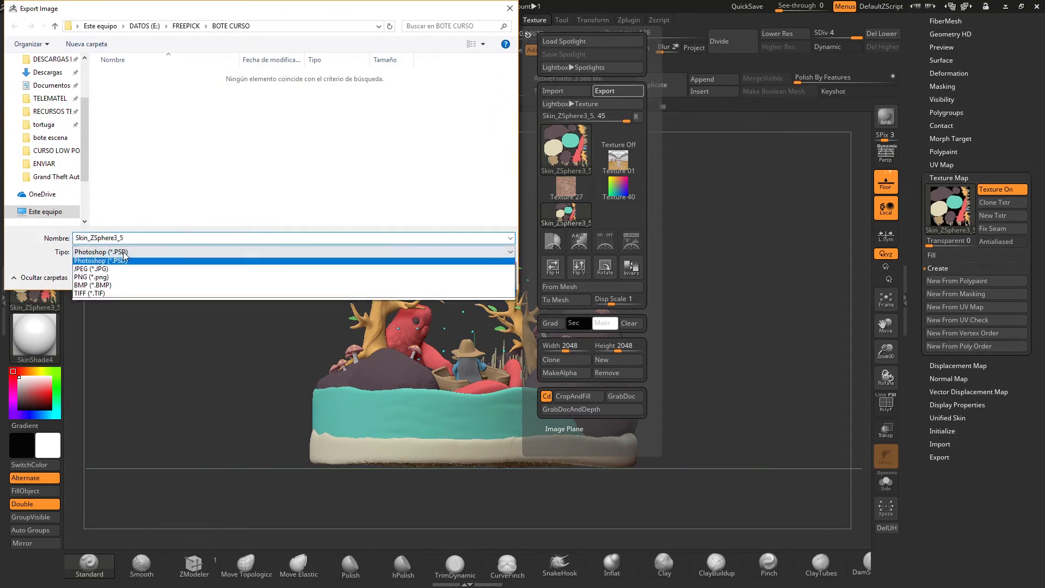
left_click(92, 279)
scroll(87, 136, "up", 2)
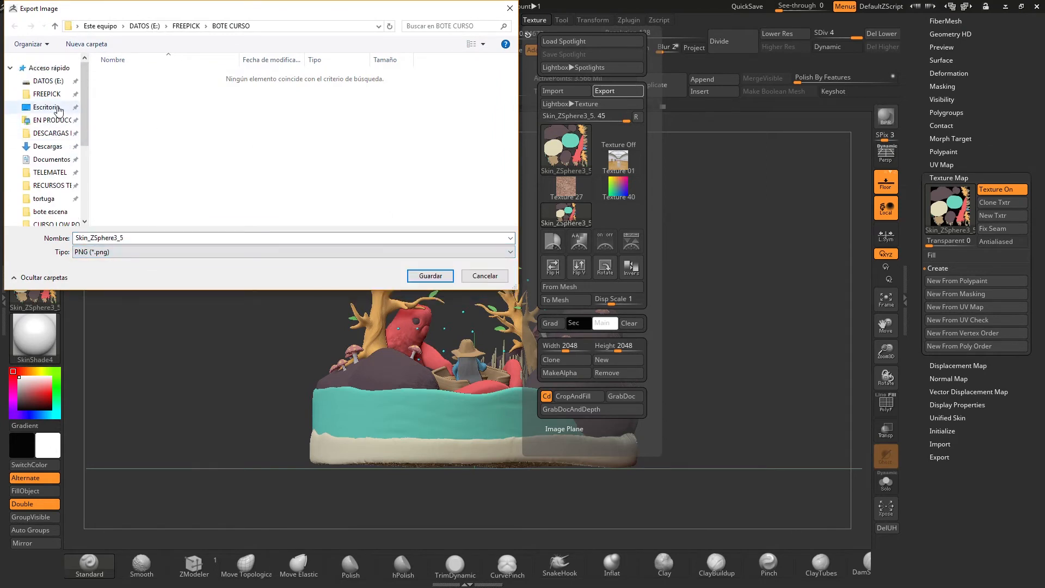
left_click_drag(133, 238, 44, 231)
type("color")
left_click(430, 275)
mouse_move(681, 284)
left_mouse_down()
mouse_move(684, 310)
mouse_move(702, 285)
left_mouse_up()
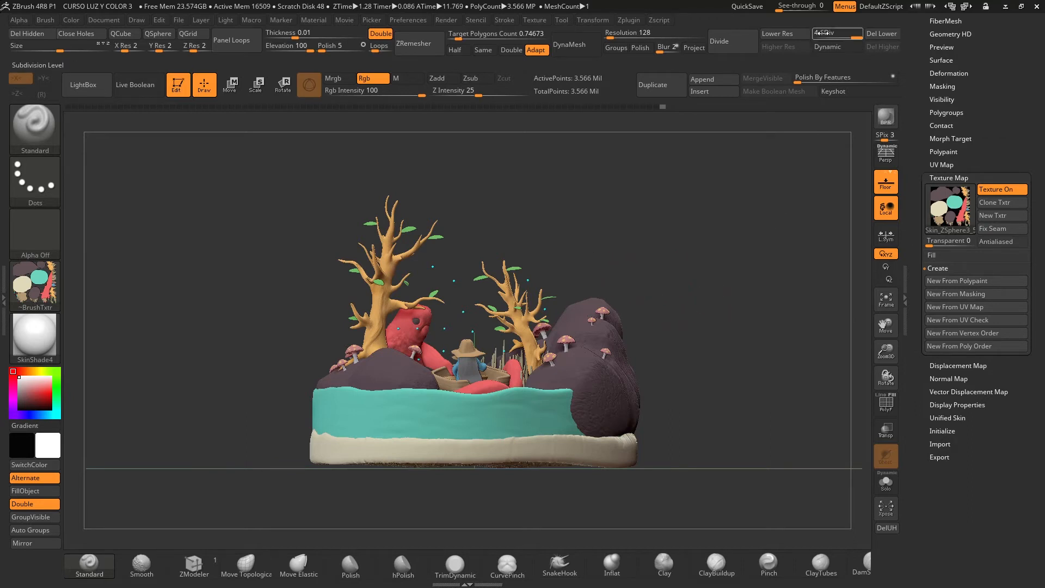
Lower the model to subdivision level 1 and create its normal map.
left_click_drag(855, 37, 816, 35)
left_click_drag(670, 265, 701, 288)
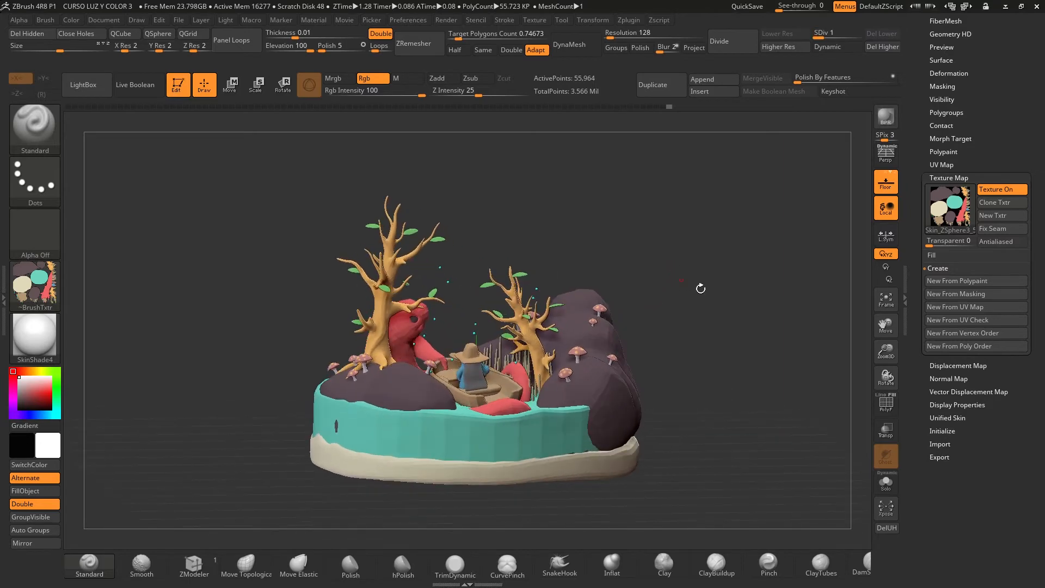
left_click(941, 378)
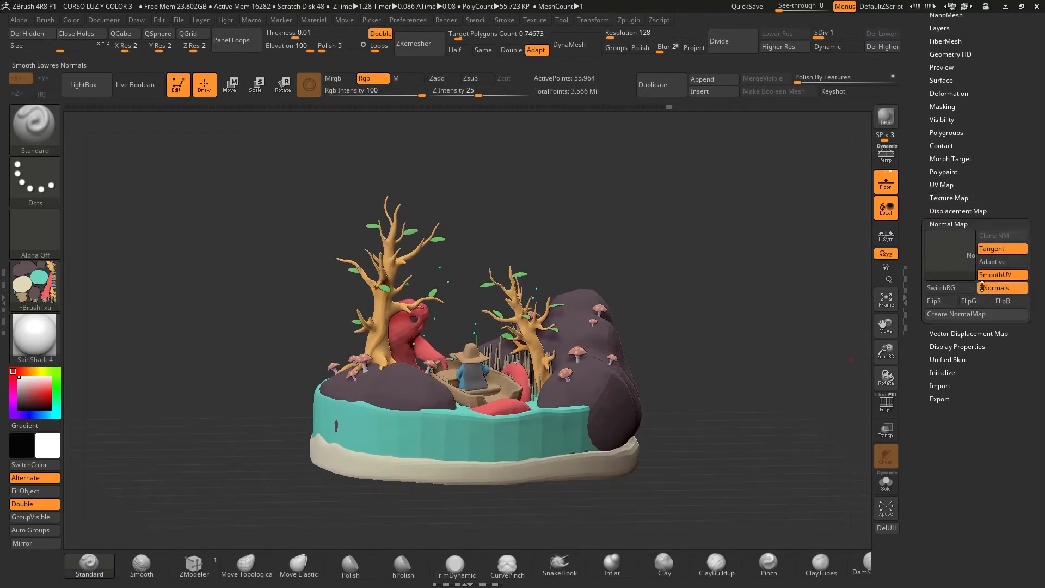
left_click(956, 316)
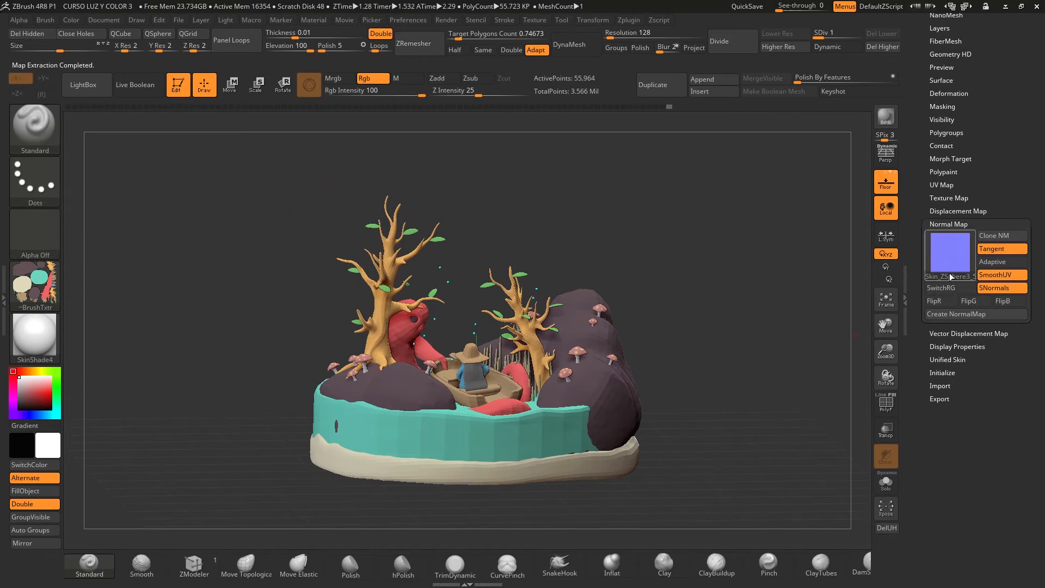
mouse_move(948, 259)
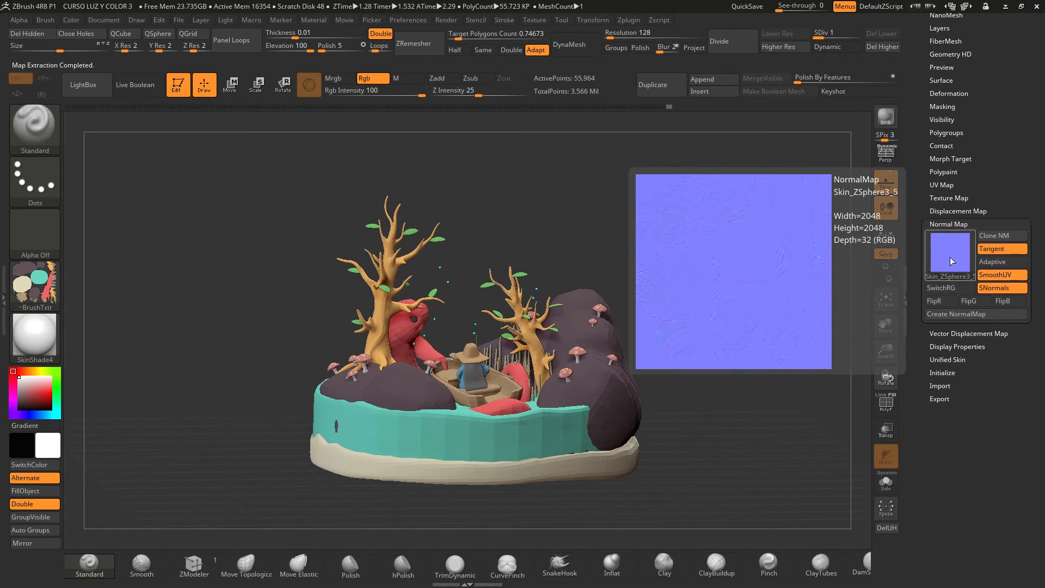
Clone the normal map and export it as a PNG named normal in the BOTE CURSO folder.
left_click(997, 242)
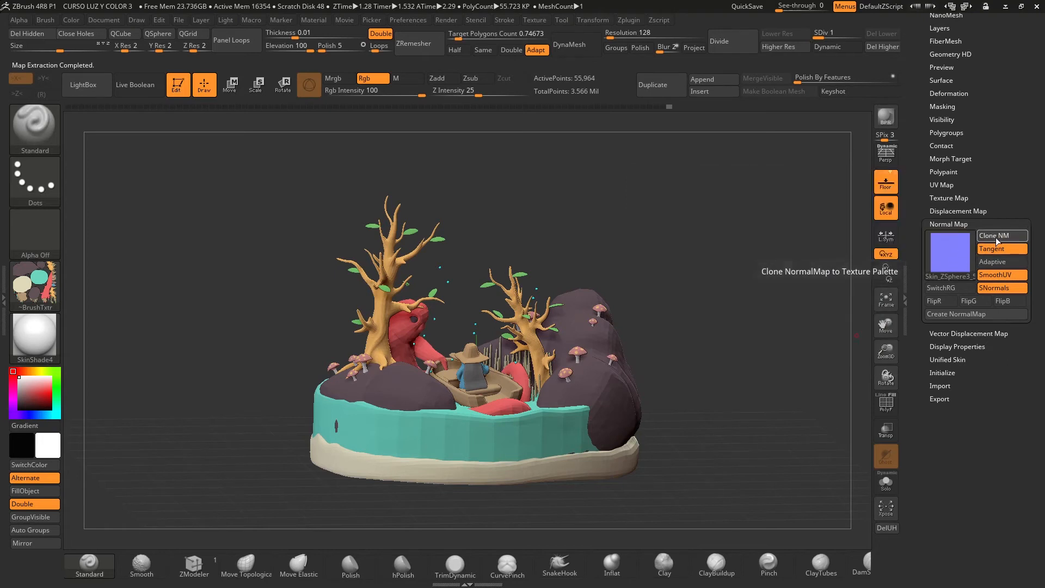
left_click(537, 20)
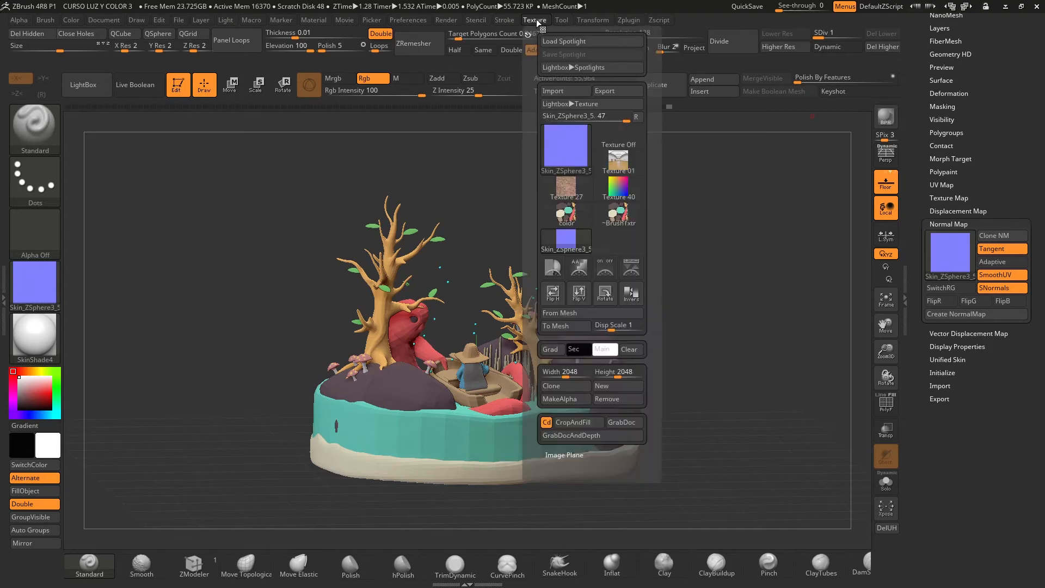
left_click(609, 92)
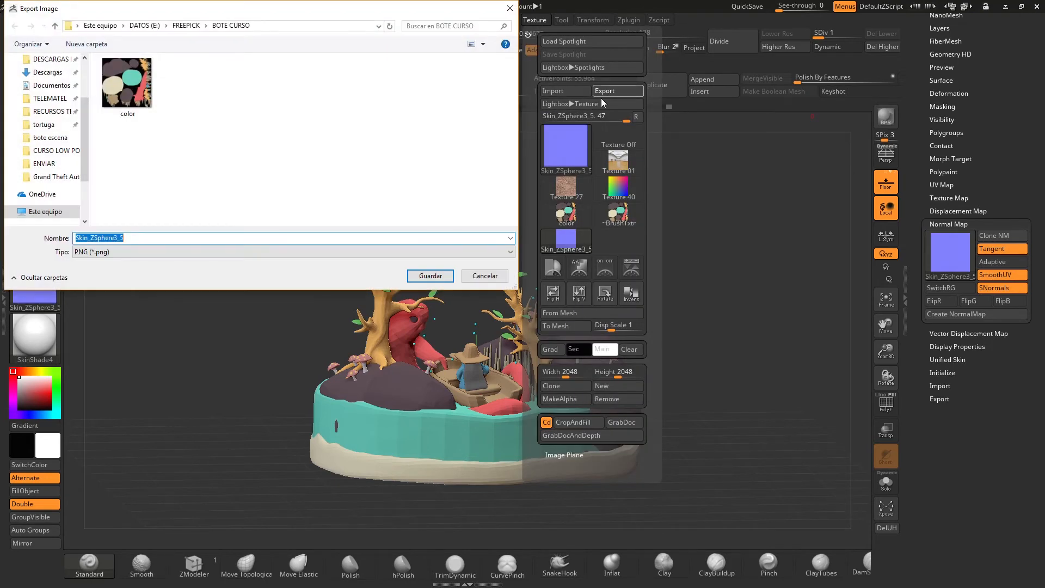
key("BackSpace")
type("normal")
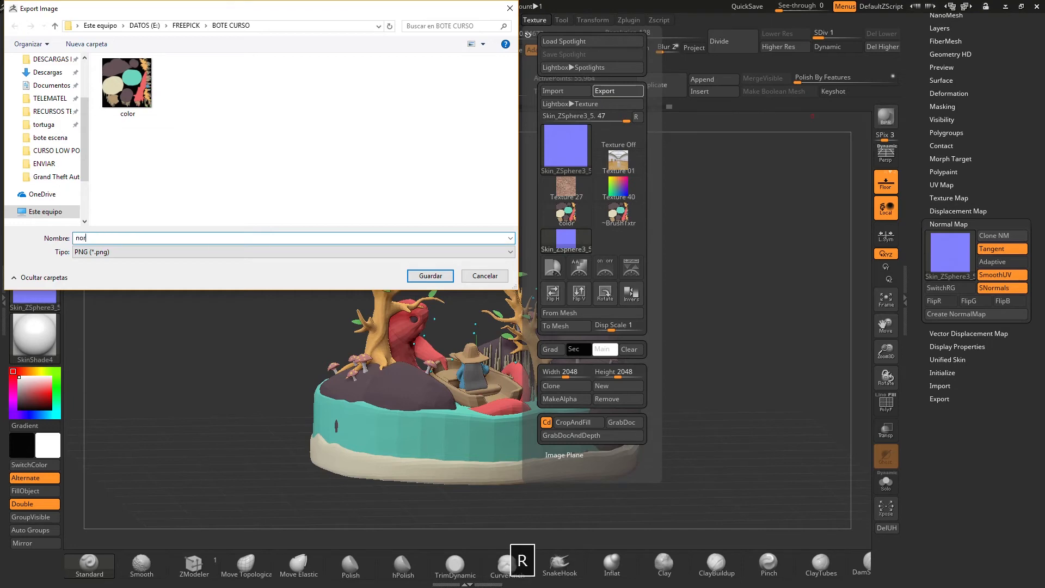
left_click(431, 277)
mouse_move(803, 304)
left_mouse_down()
mouse_move(780, 285)
mouse_move(752, 305)
mouse_move(714, 289)
left_mouse_up()
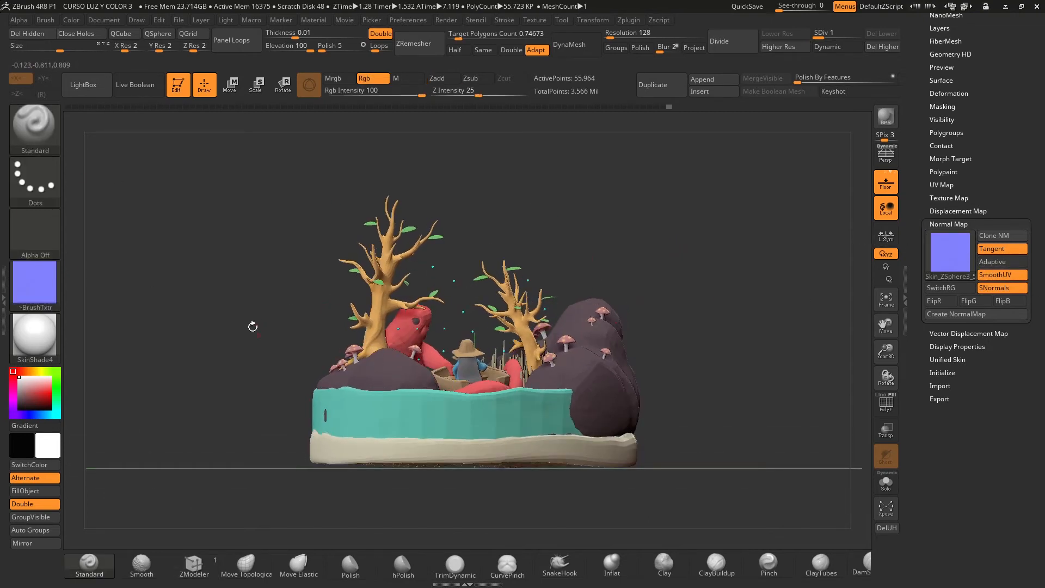
Set the current texture to Texture Off and replace the model's color texture map with a new blank white one.
left_click(30, 285)
left_click(86, 299)
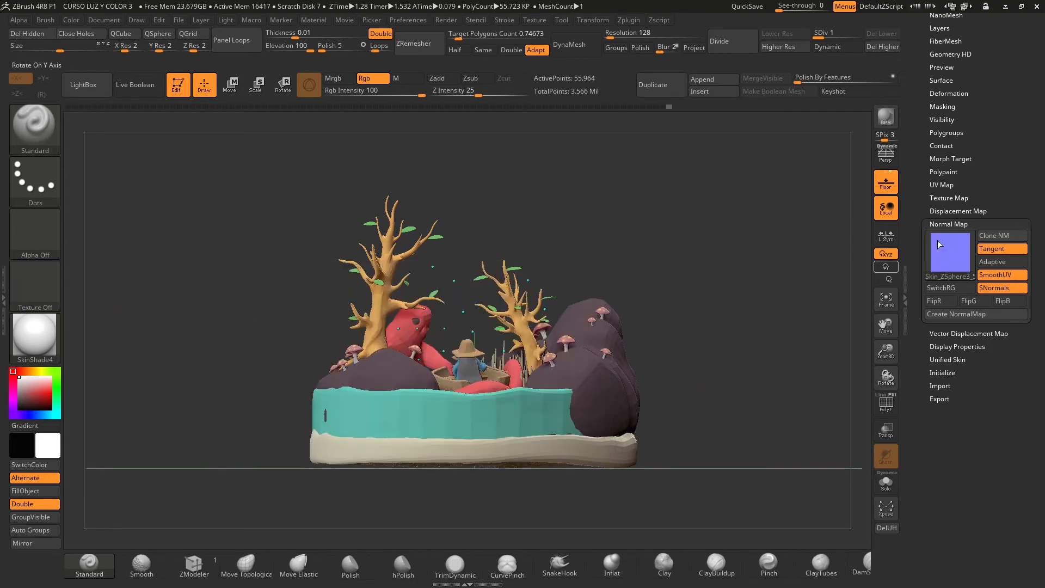
left_click(950, 198)
left_click(1000, 211)
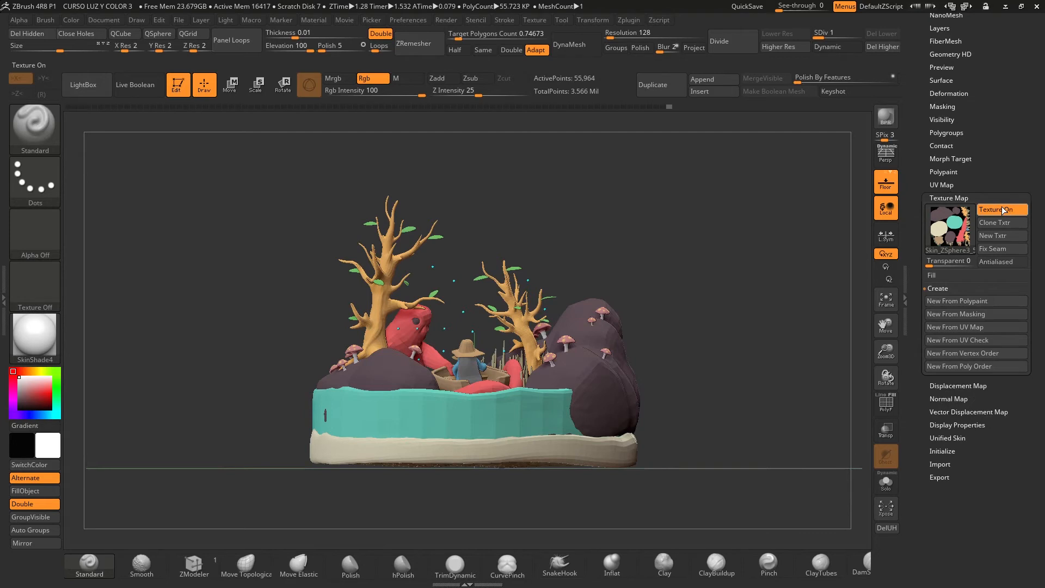
left_click(1001, 212)
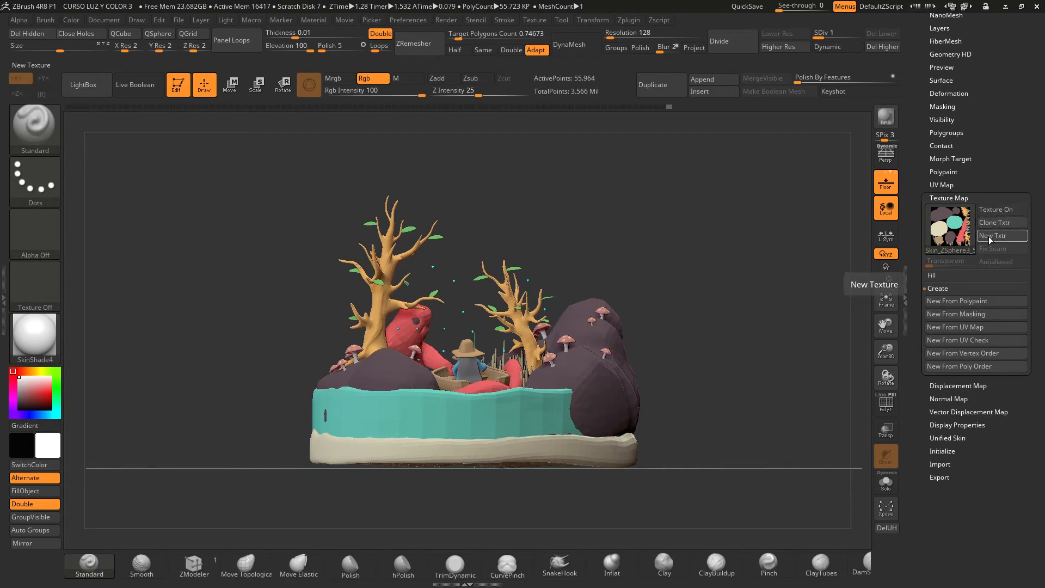
left_click(992, 236)
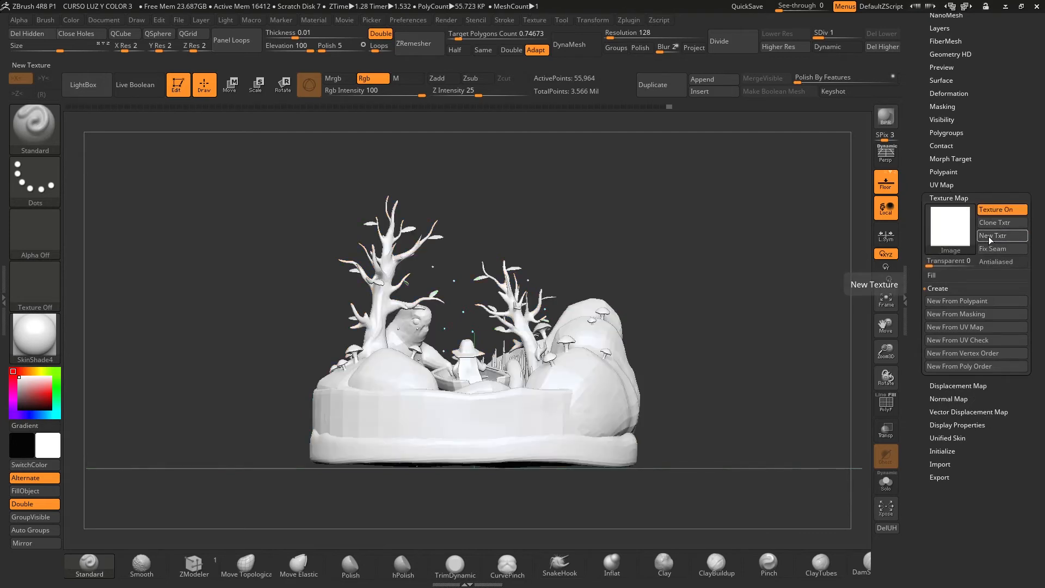
Apply the Flat Color material to the white model.
mouse_move(45, 336)
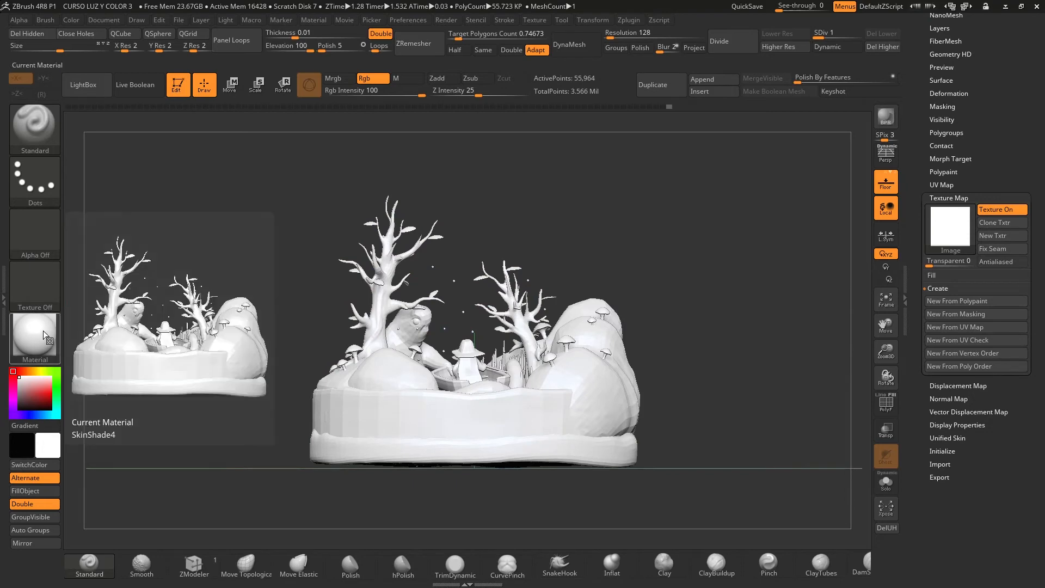
left_click(45, 336)
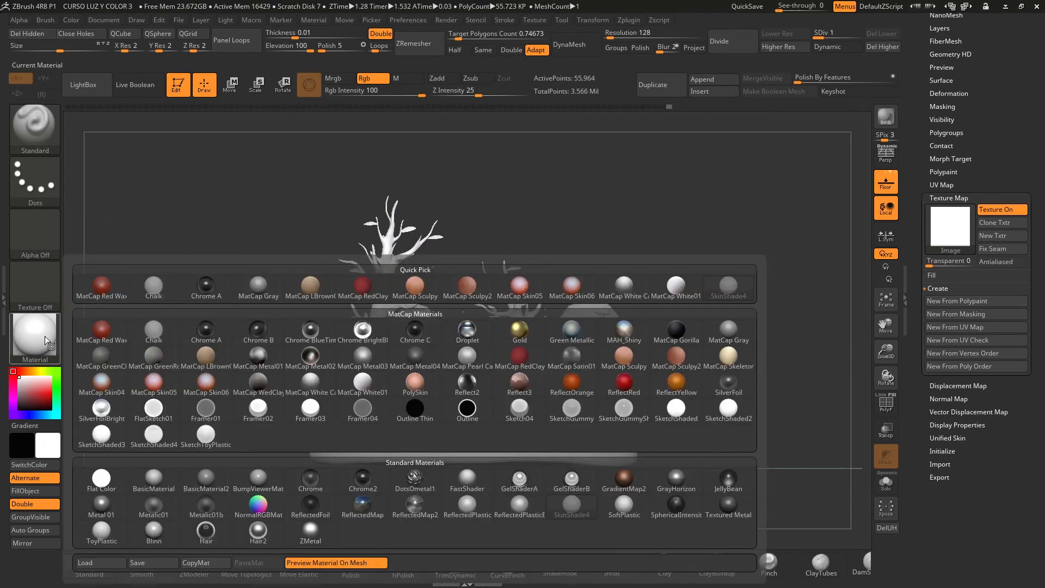
left_click(103, 488)
left_click_drag(568, 295, 618, 263)
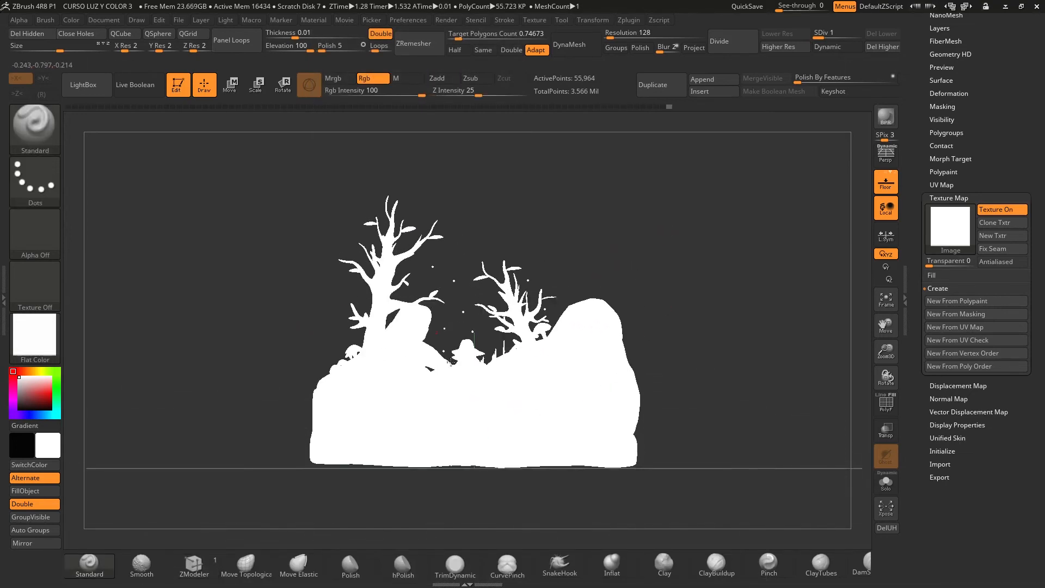
Mask the model by ambient occlusion at subdivision level 1 with an occlusion intensity of 10.
scroll(913, 283, "up", 5)
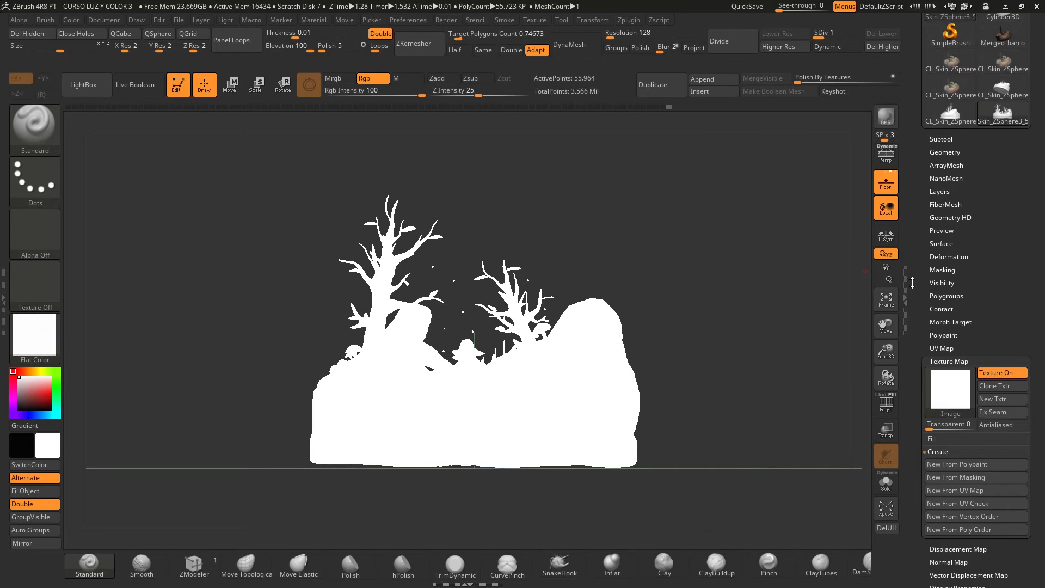
left_click(943, 270)
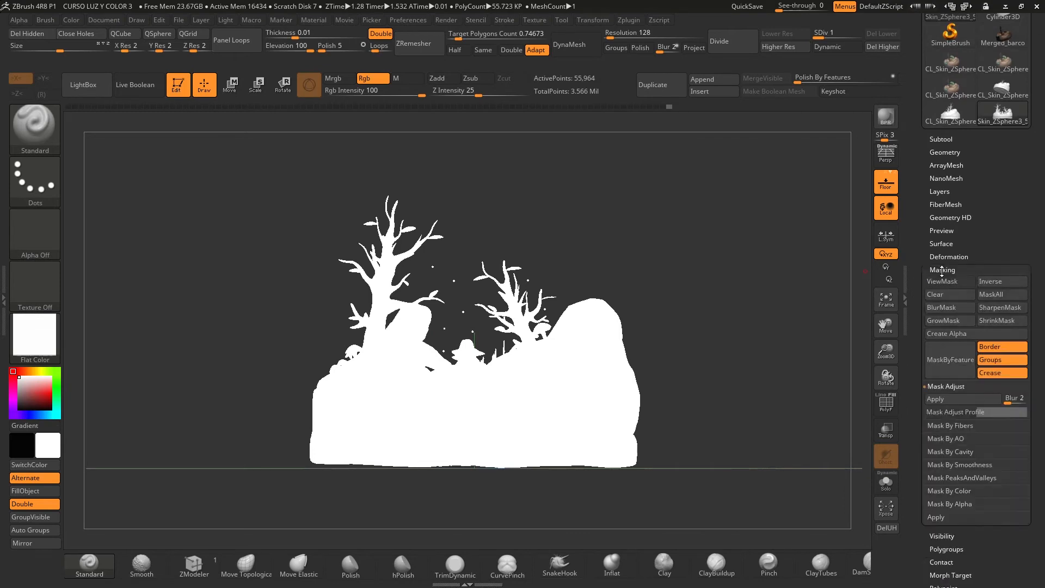
left_click_drag(921, 296, 919, 218)
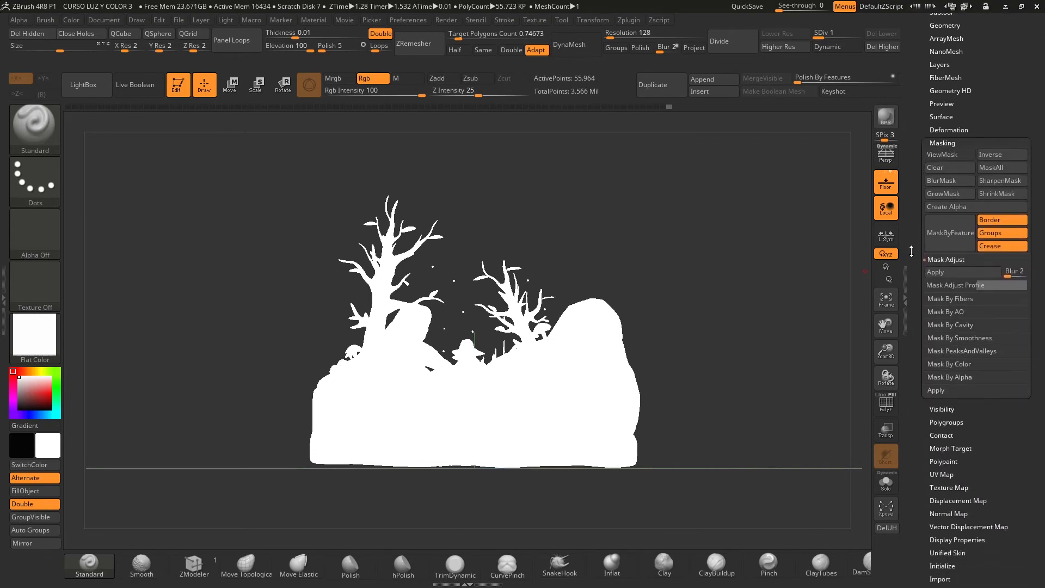
left_click(948, 312)
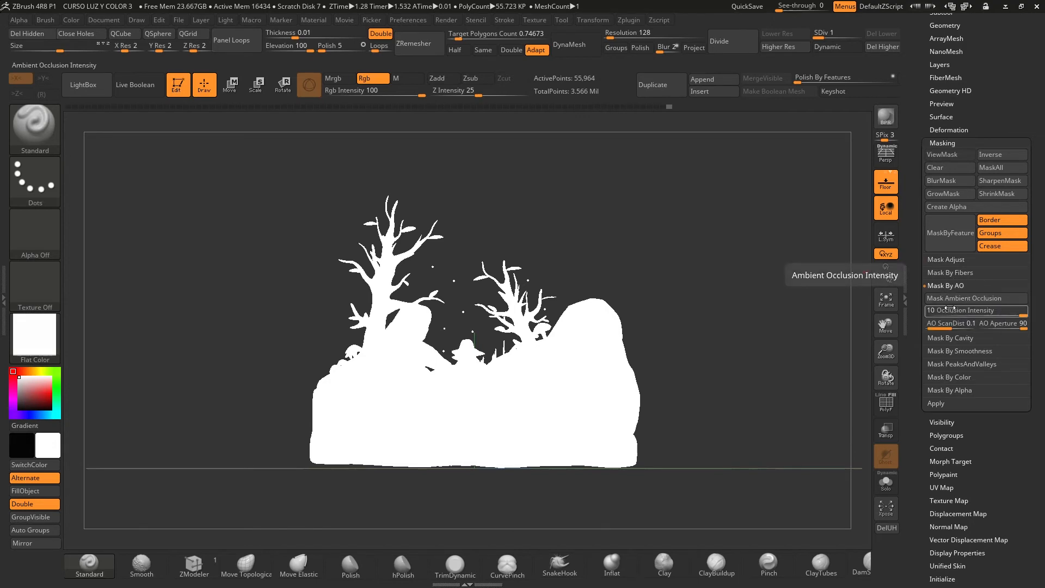
mouse_move(1025, 316)
left_mouse_down()
mouse_move(942, 322)
mouse_move(1026, 315)
left_mouse_up()
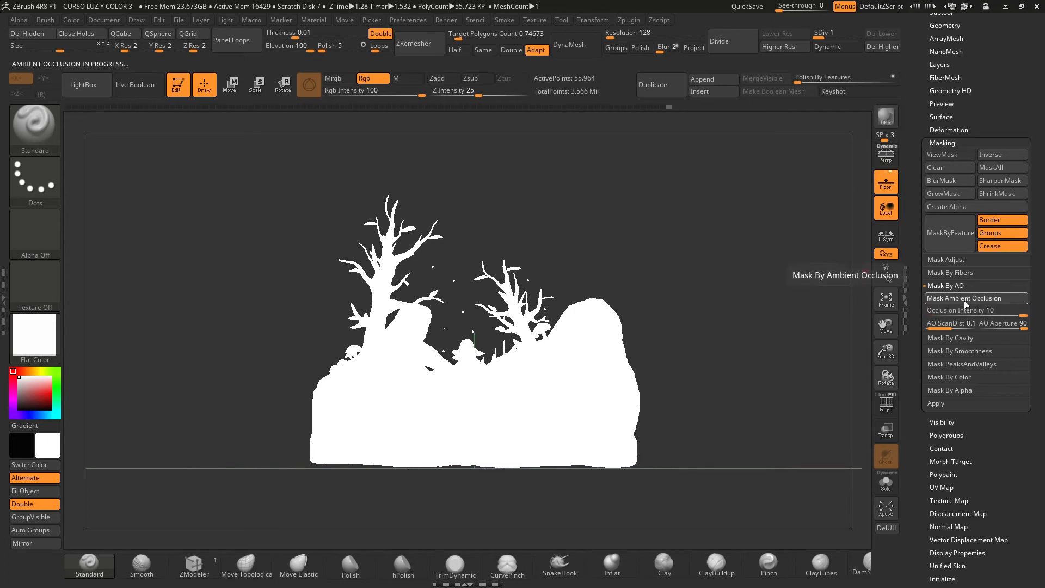
Check the occlusion mask from several angles around the diorama and undo it.
left_click_drag(610, 236, 588, 328)
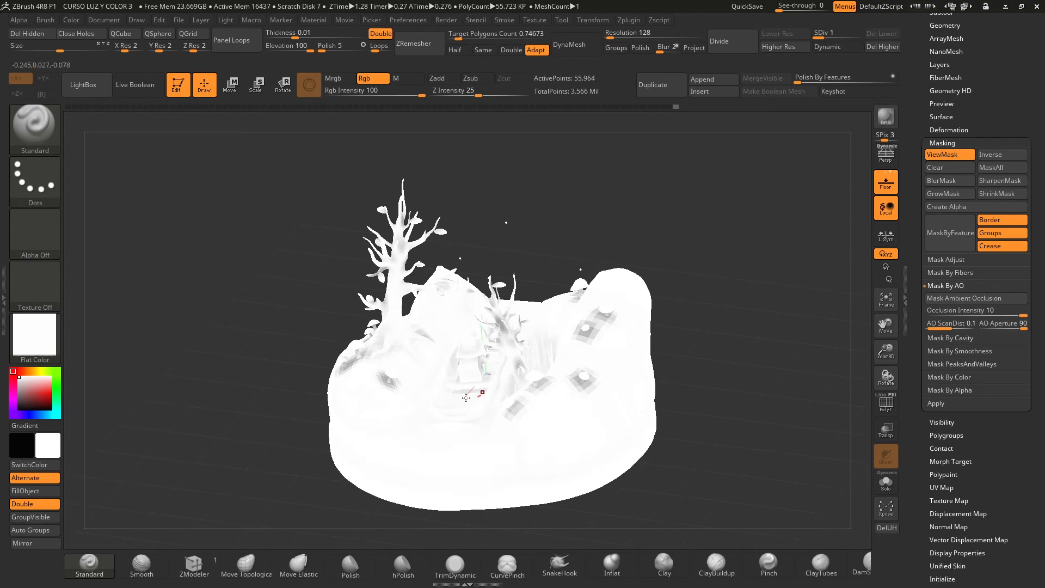
left_click_drag(291, 329, 244, 322)
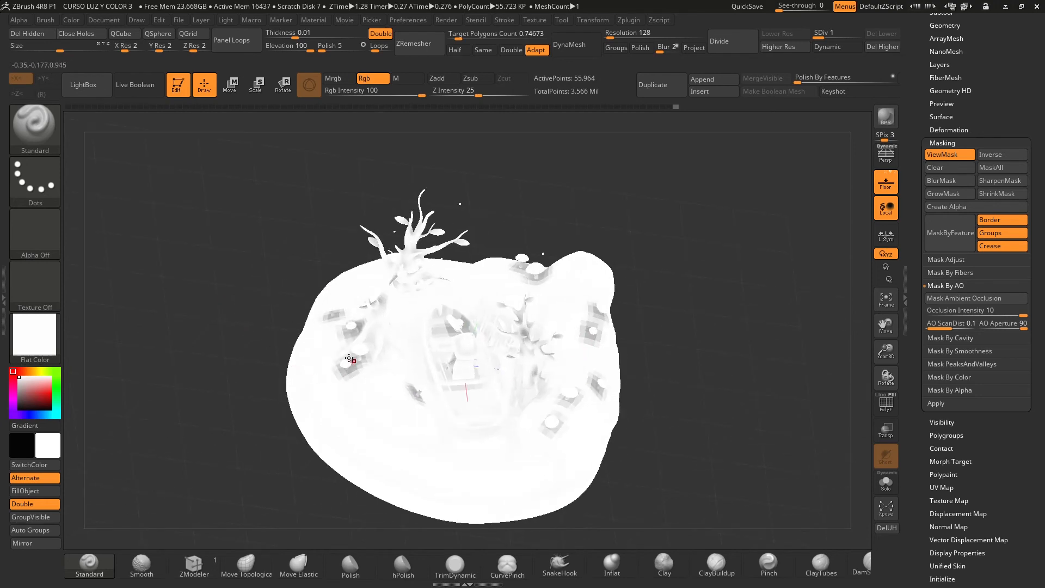
mouse_move(296, 289)
left_mouse_down()
mouse_move(268, 251)
mouse_move(498, 248)
mouse_move(495, 262)
left_mouse_up()
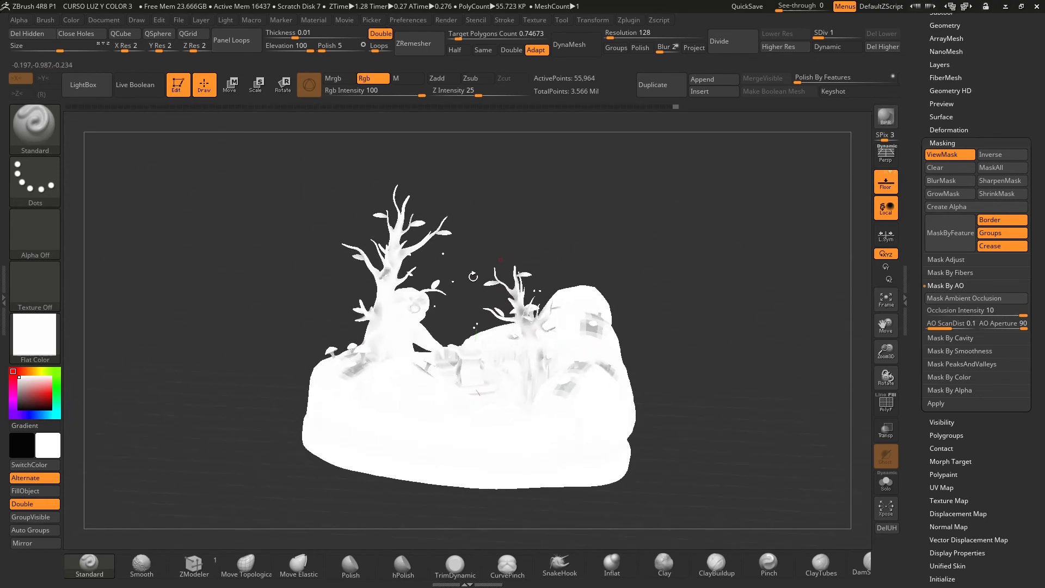
left_click_drag(446, 310, 446, 318)
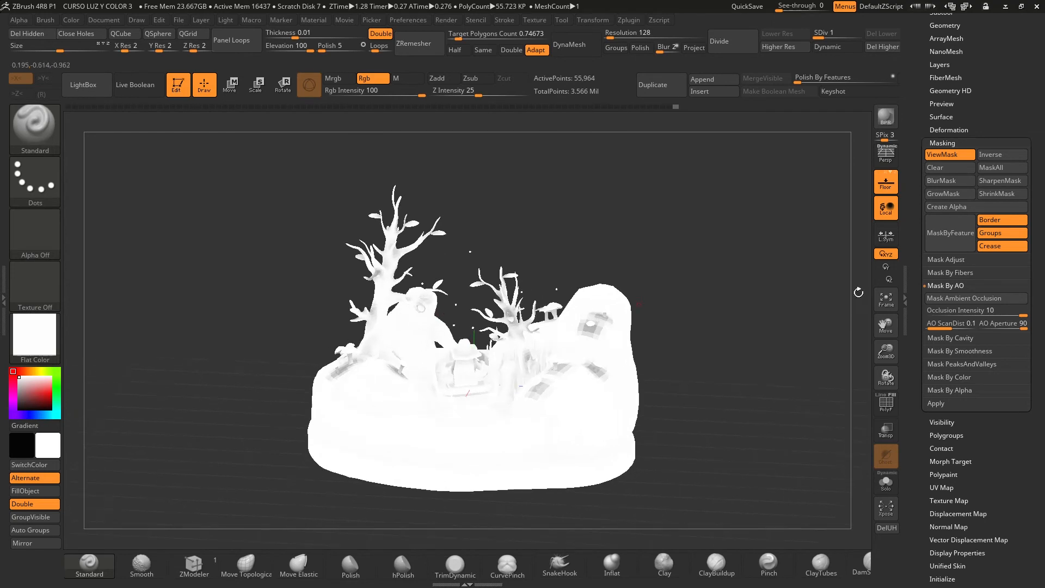
left_click_drag(641, 248, 649, 248, "shift")
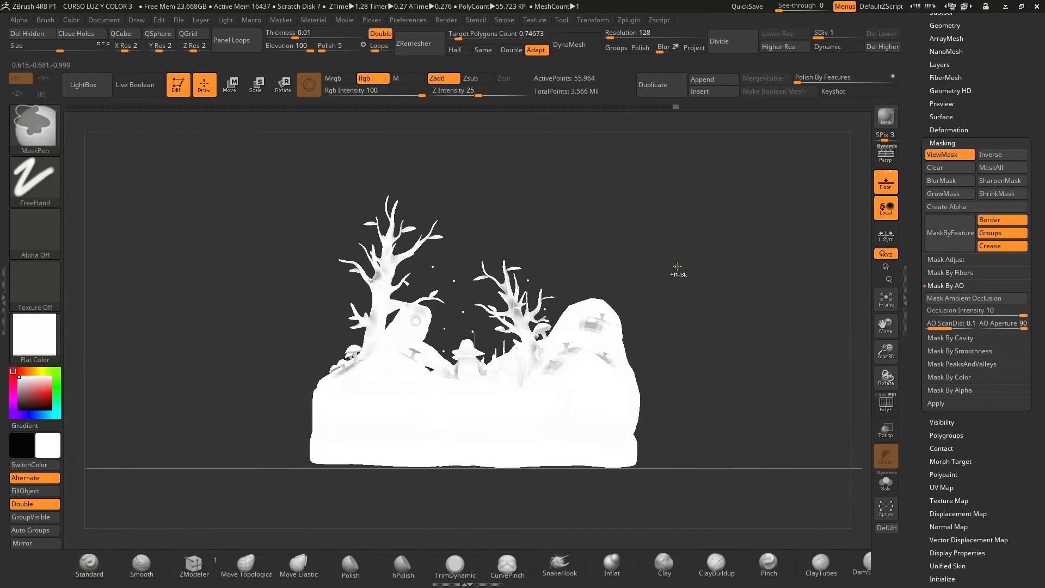
key("ctrl+z")
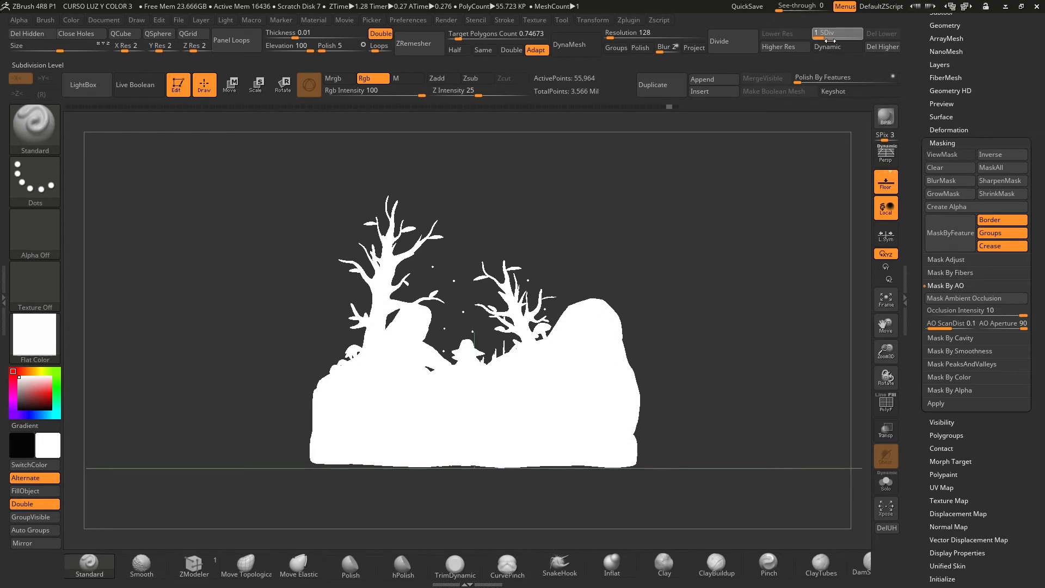
left_click_drag(732, 278, 753, 314)
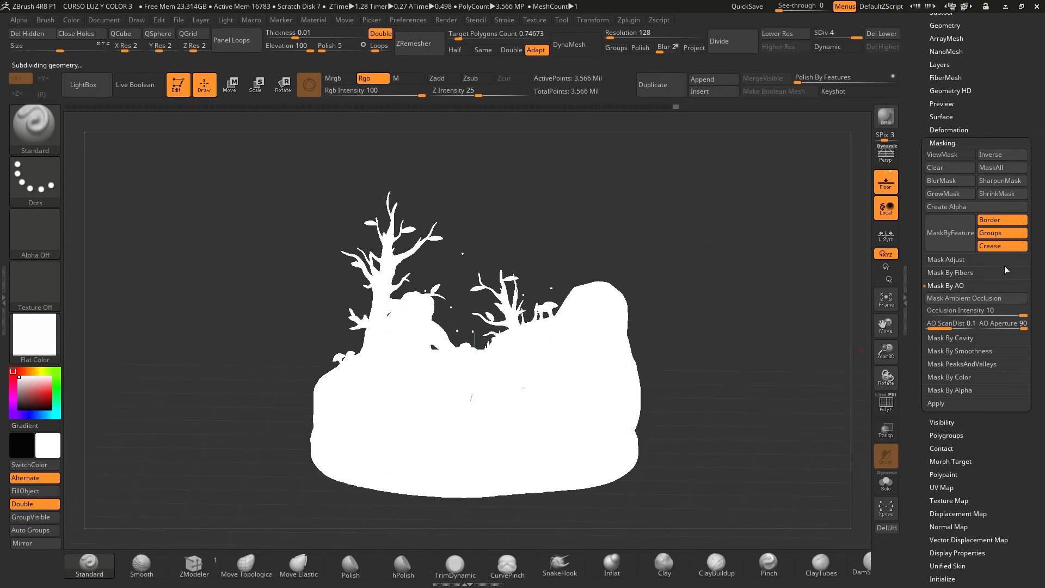
left_click(954, 303)
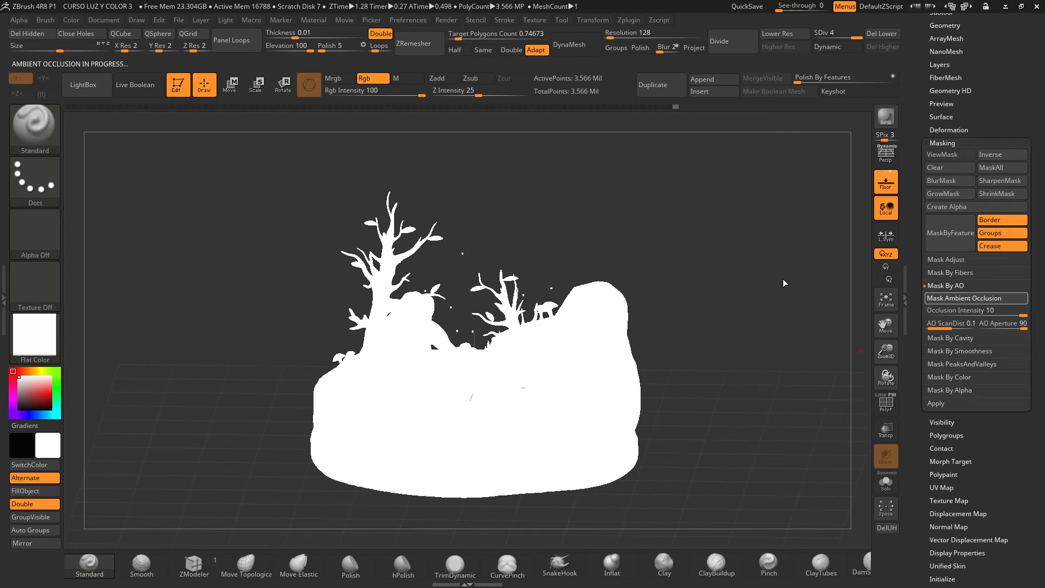
key("Escape")
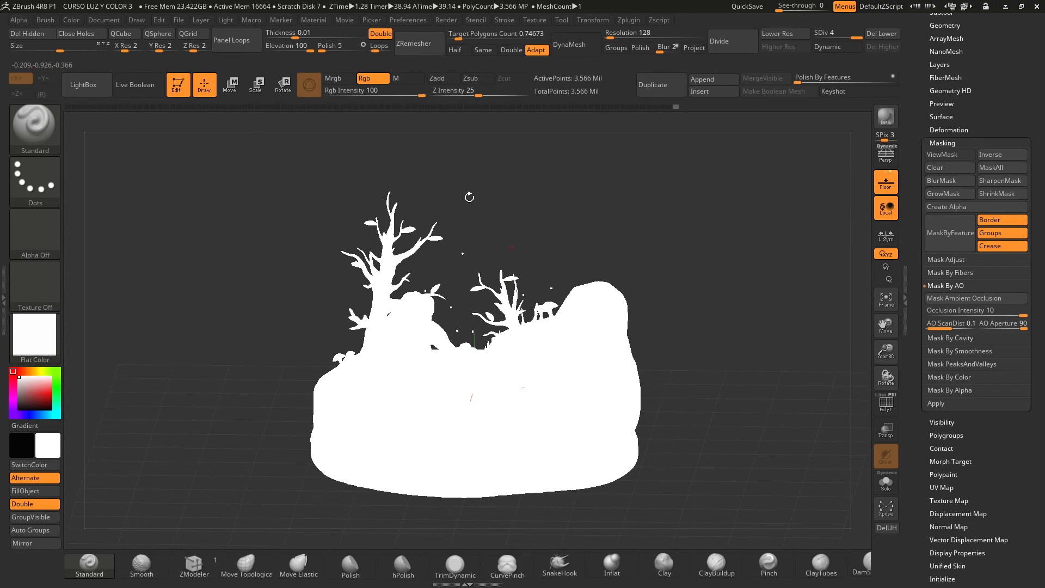
Mask the model by ambient occlusion at subdivision level 2 and create a new texture map from the masking.
left_click_drag(852, 34, 828, 34)
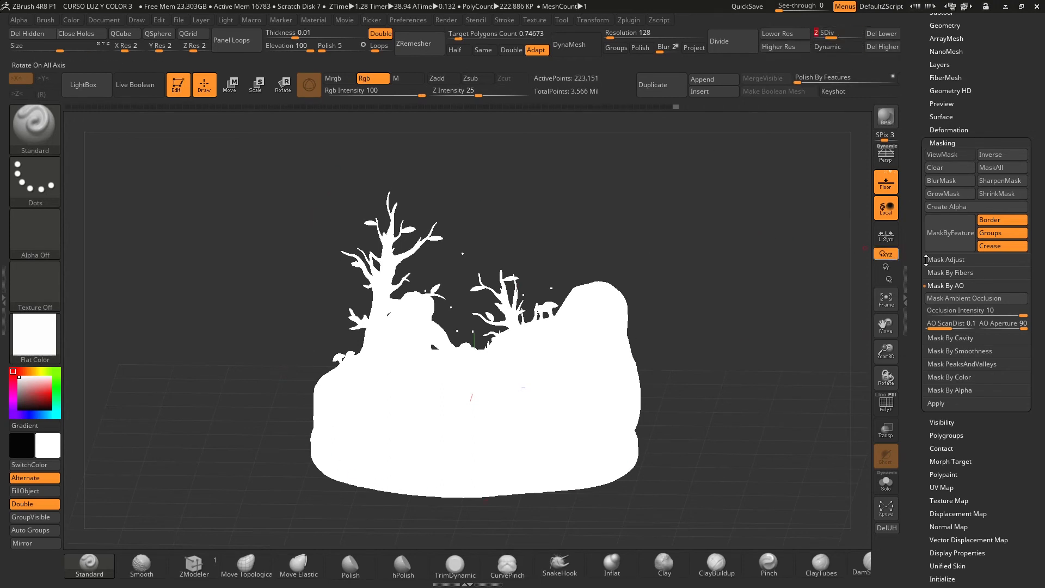
left_click(970, 299)
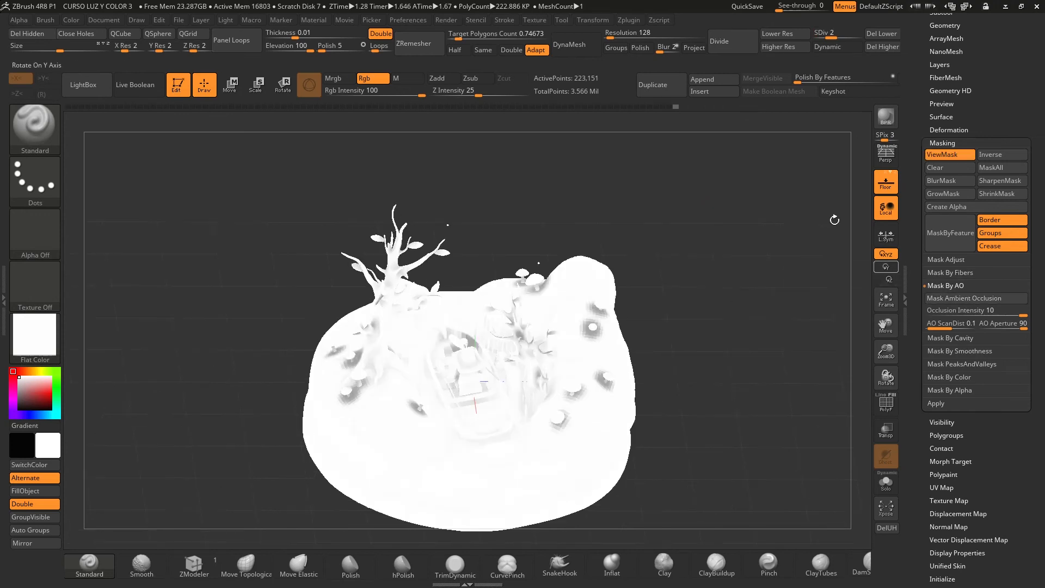
left_click_drag(914, 417, 920, 371)
left_click(945, 316)
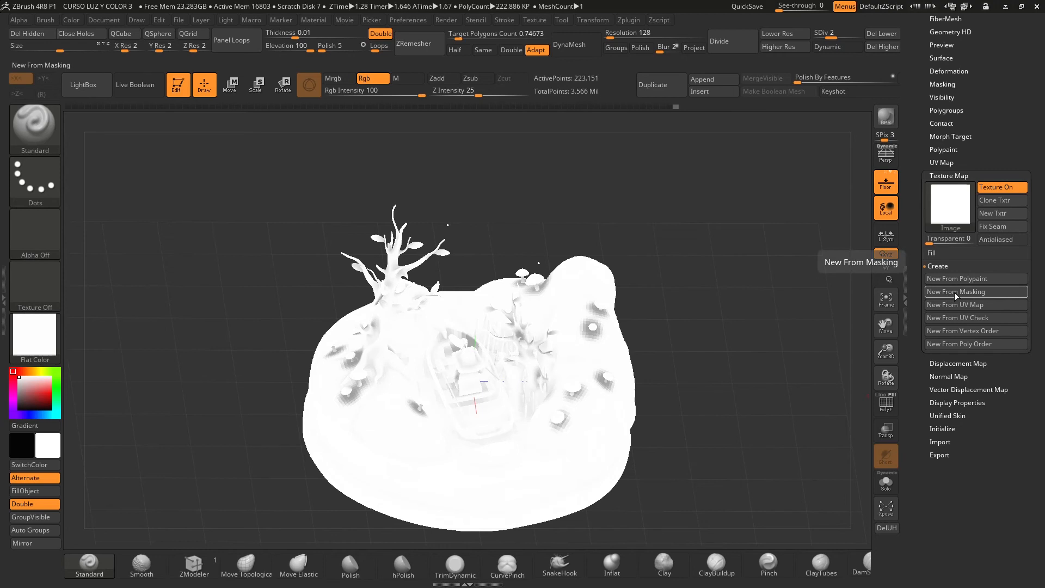
left_click(976, 292)
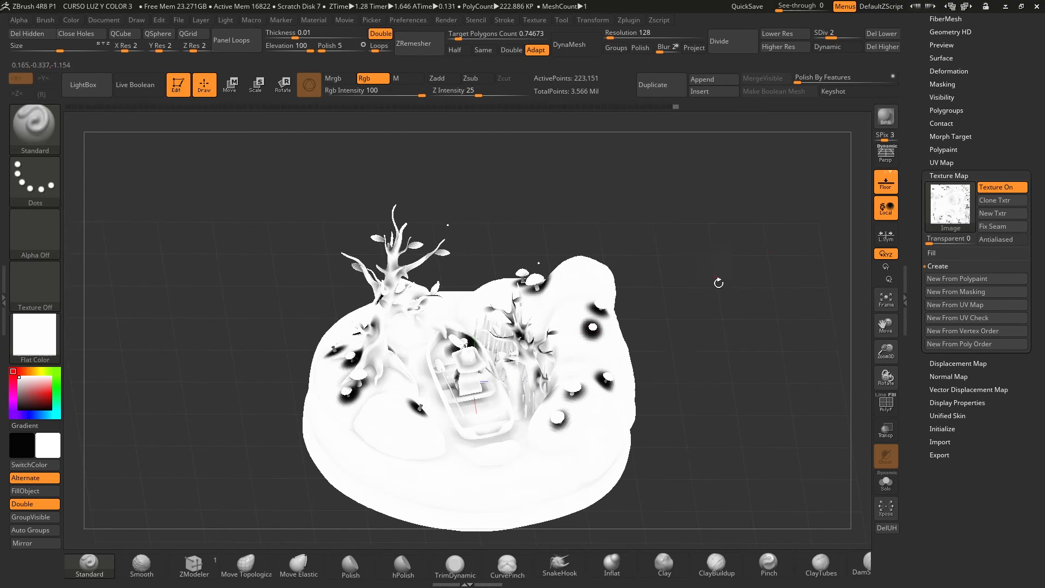
Clone the occlusion texture and export it as a PNG named AO in the BOTE CURSO folder.
left_click(982, 201)
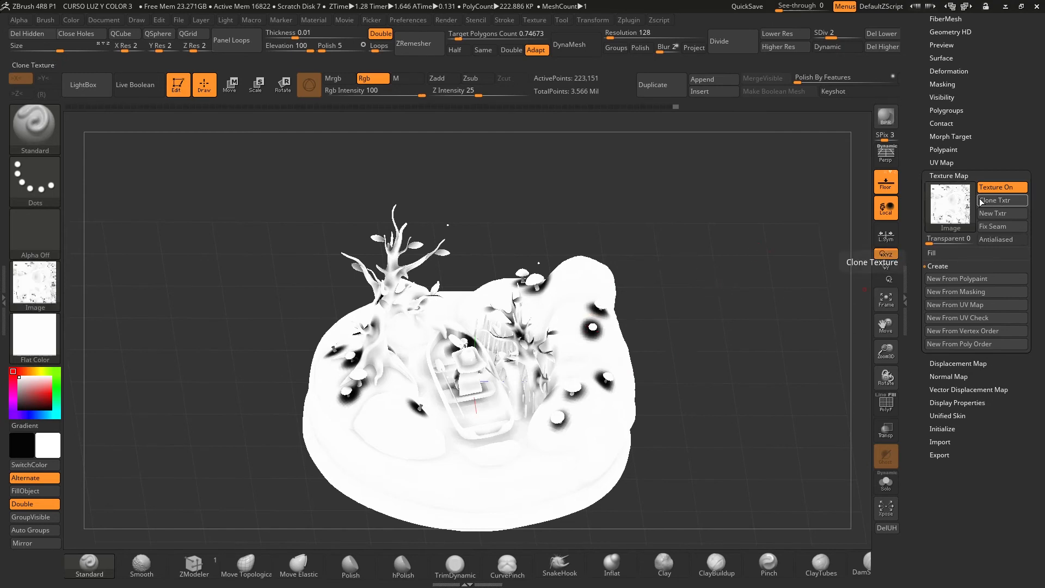
left_click(536, 20)
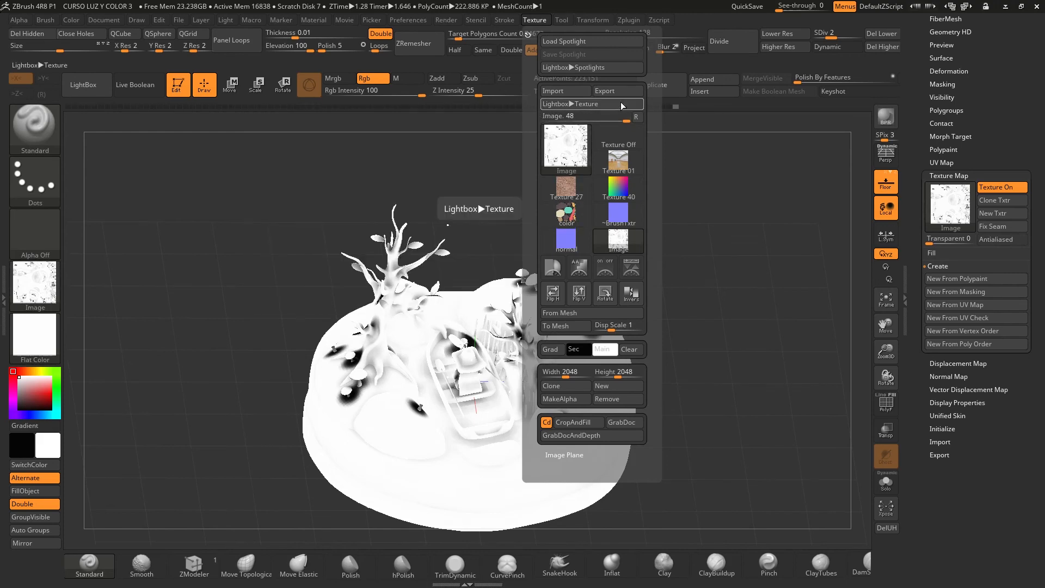
left_click(609, 91)
type("AO")
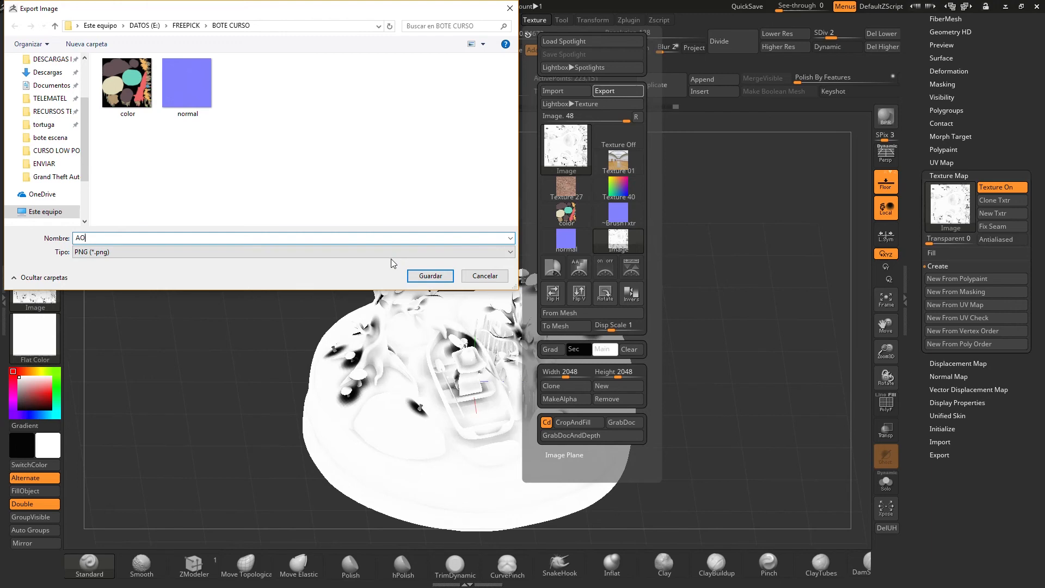
left_click(429, 276)
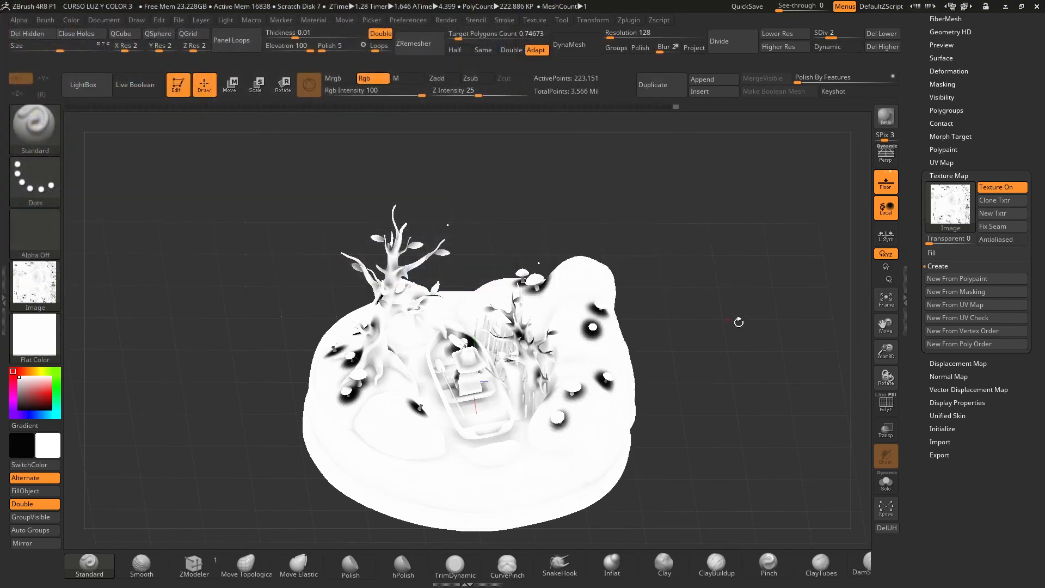
Clear the ambient occlusion mask from the model.
left_click_drag(738, 322, 674, 292)
mouse_move(612, 193)
left_mouse_down("ctrl")
mouse_move(769, 277)
mouse_move(730, 256)
left_mouse_up("ctrl")
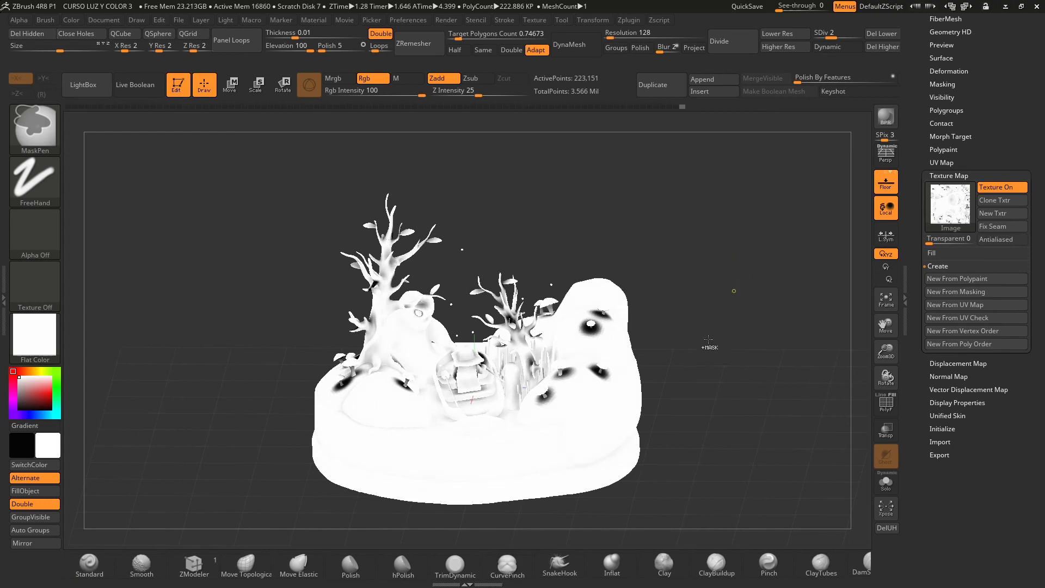
left_click_drag(635, 226, 694, 320)
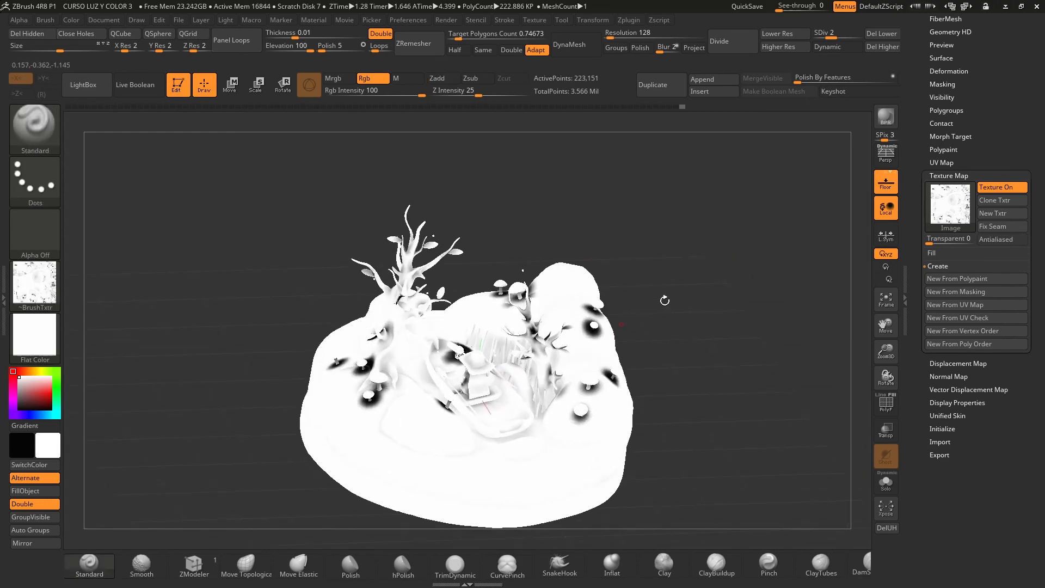
Replace the model's occlusion texture map with the color texture and set the current texture to Texture Off.
left_click(927, 275)
left_click(1002, 188)
left_click_drag(726, 275, 729, 245, "shift")
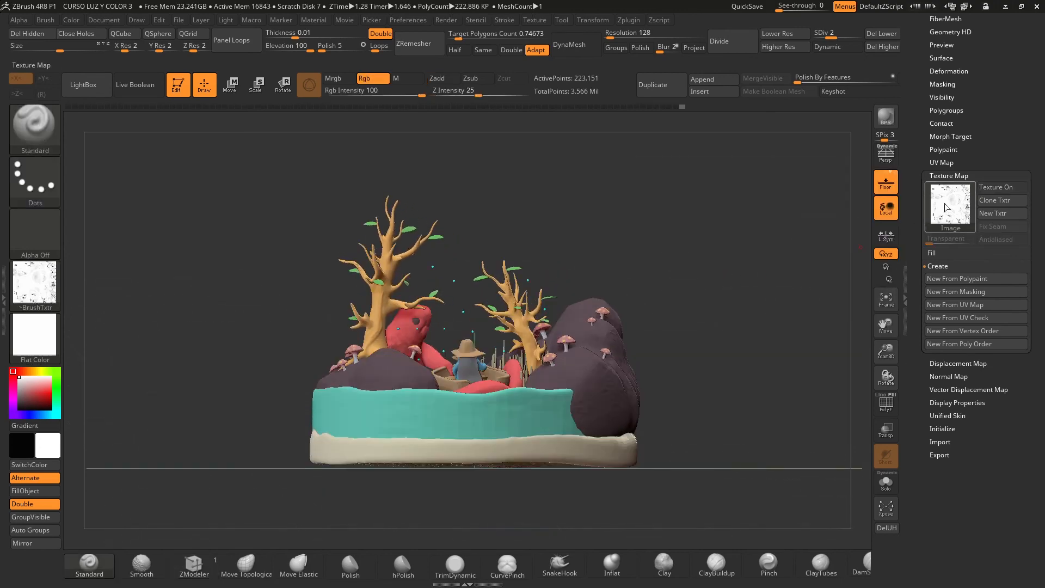
left_click(952, 210)
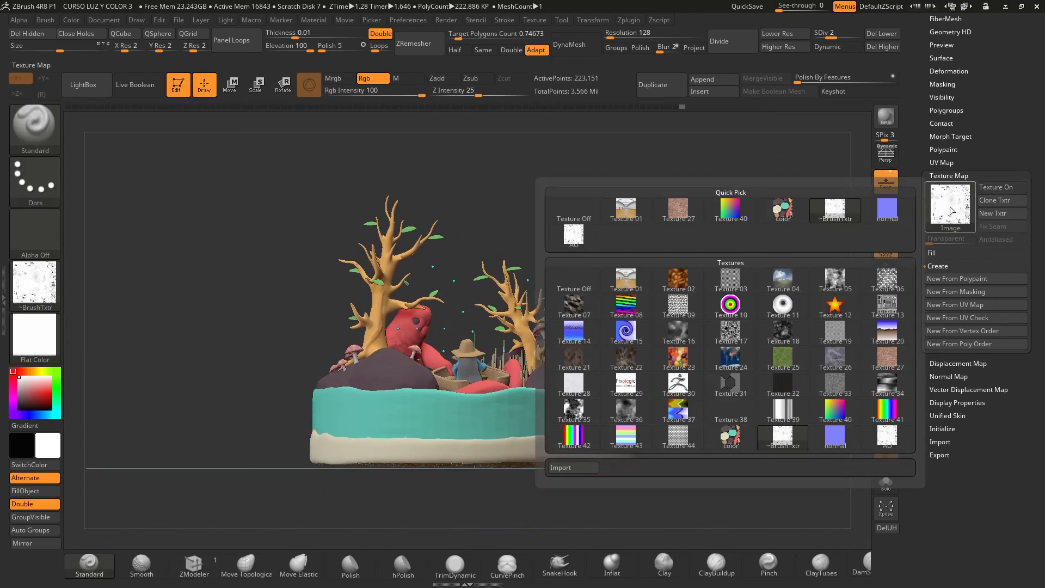
left_click(729, 436)
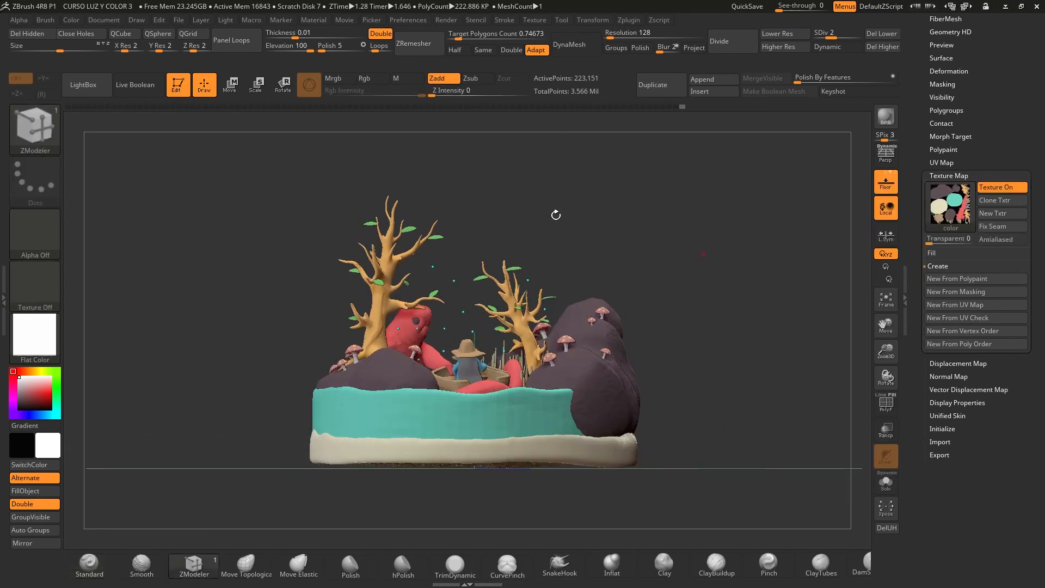
left_click(58, 302)
left_click(101, 291)
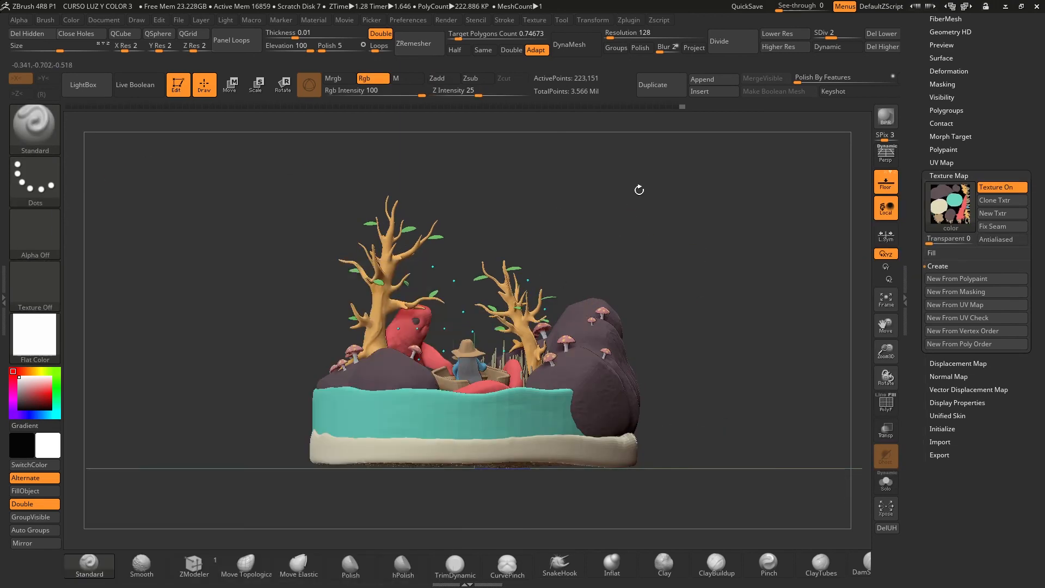
Raise the textured diorama to subdivision level 4.
left_click_drag(701, 263, 727, 235, "alt")
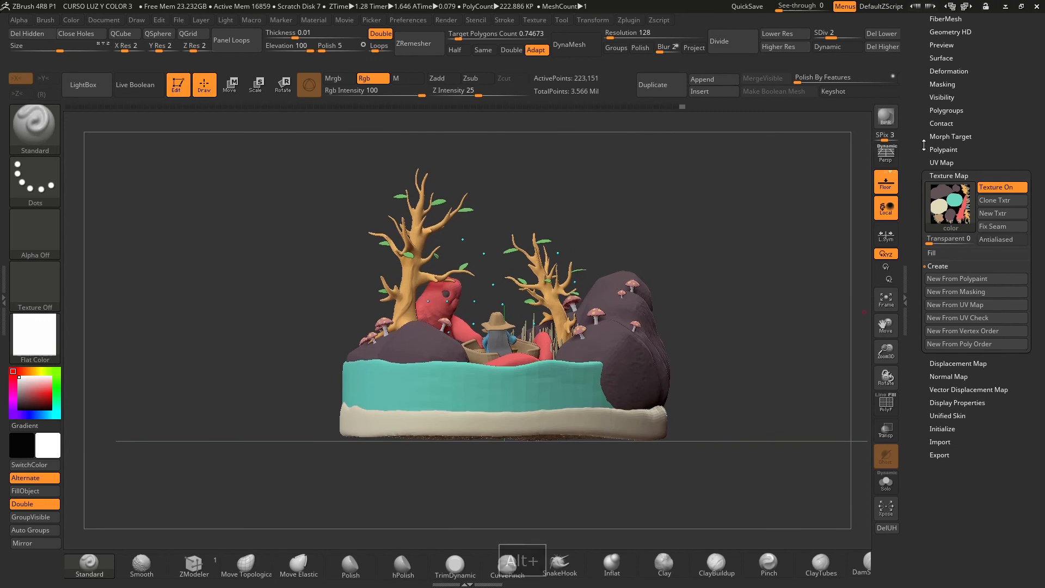
left_click_drag(924, 145, 924, 156)
left_click_drag(835, 207, 808, 243, "alt")
key("d")
key("d")
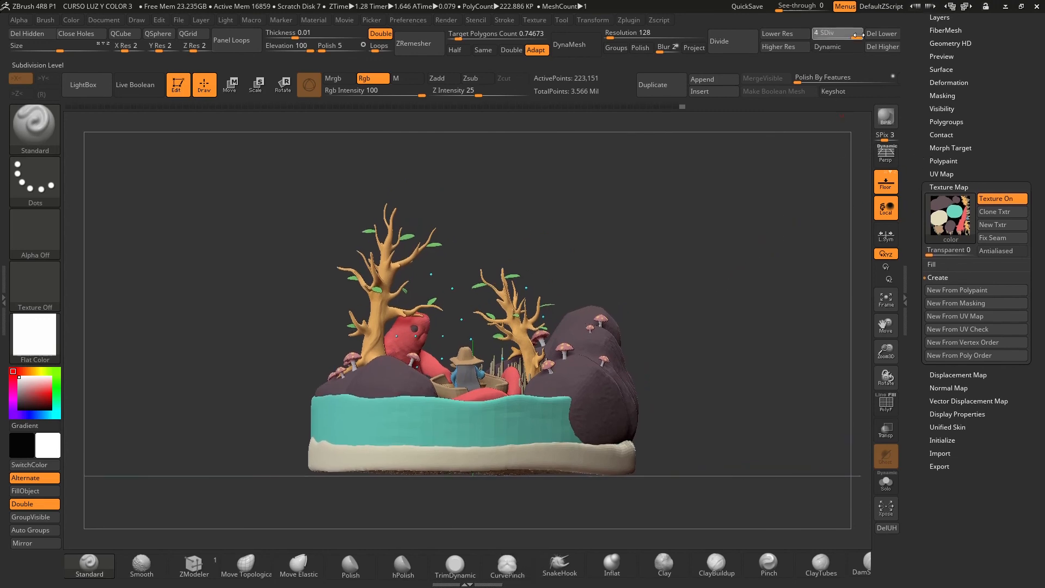
left_click_drag(595, 238, 626, 265)
left_click_drag(761, 145, 742, 150, "alt")
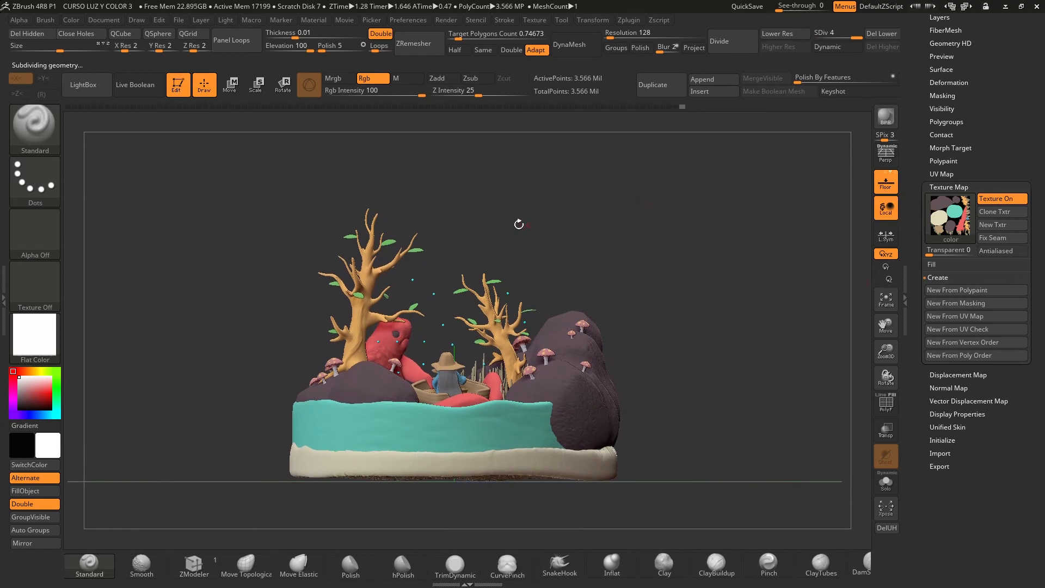
Save the project as CURSO LUZ Y COLOR 4 in the BOTE CURSO folder.
left_click(179, 20)
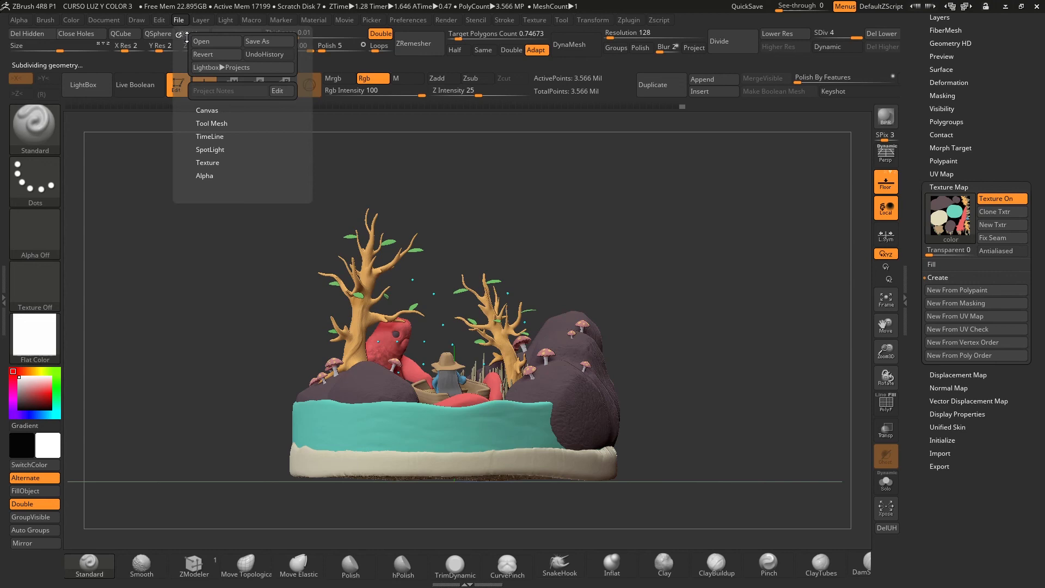
left_click(246, 42)
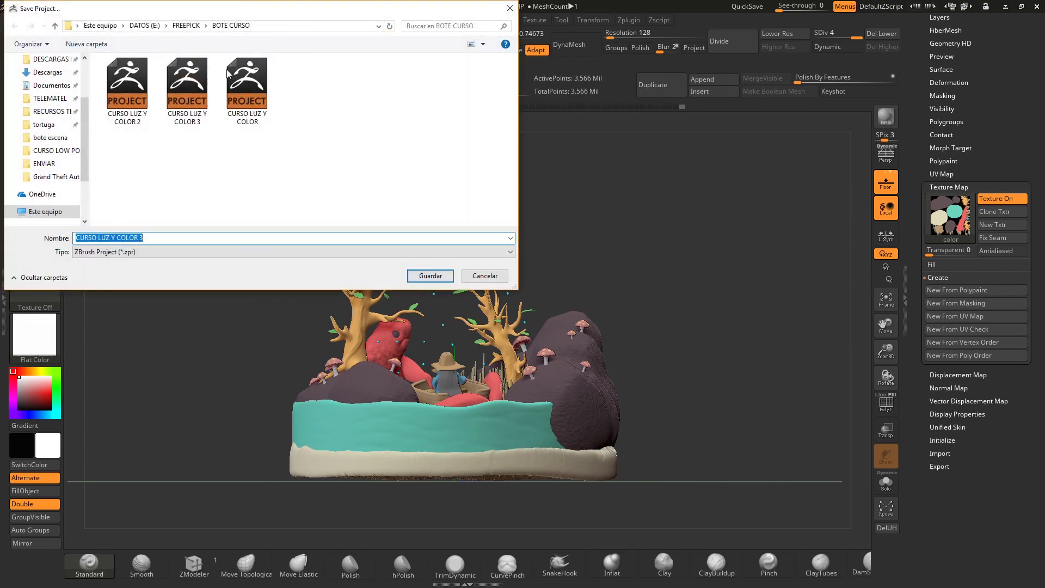
left_click(150, 239)
key("BackSpace")
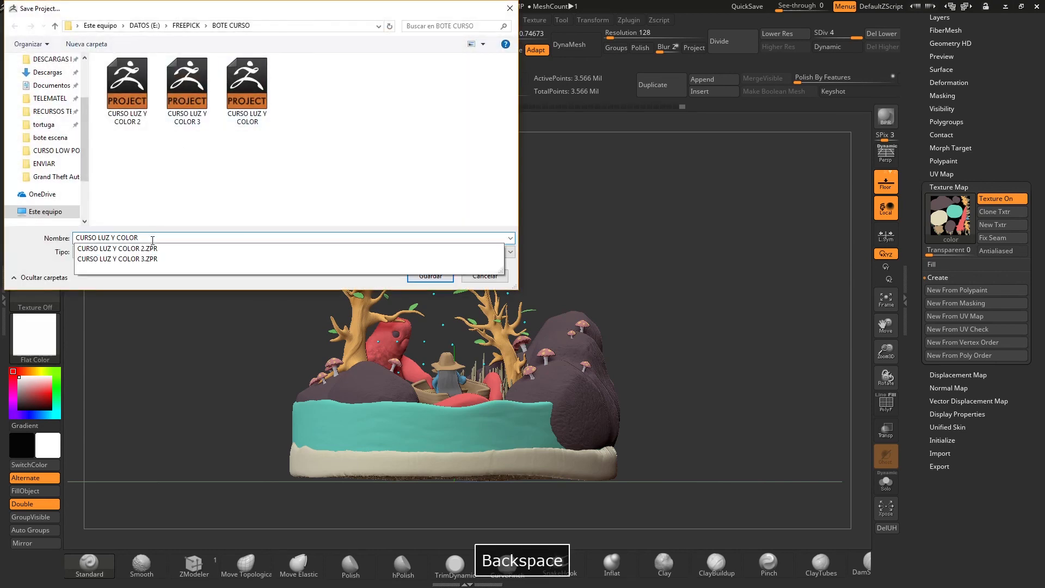
type("4")
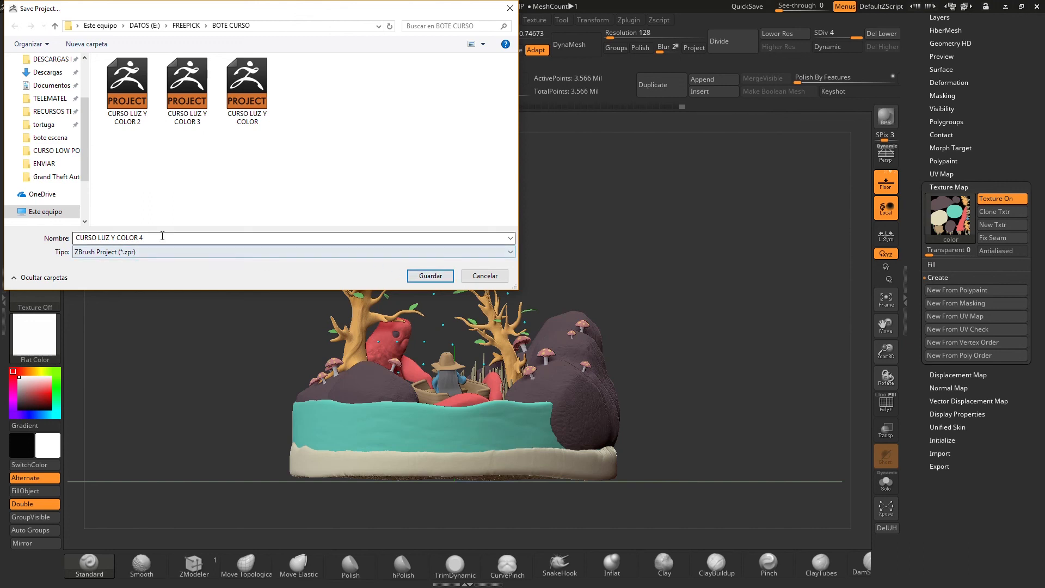
left_click(410, 275)
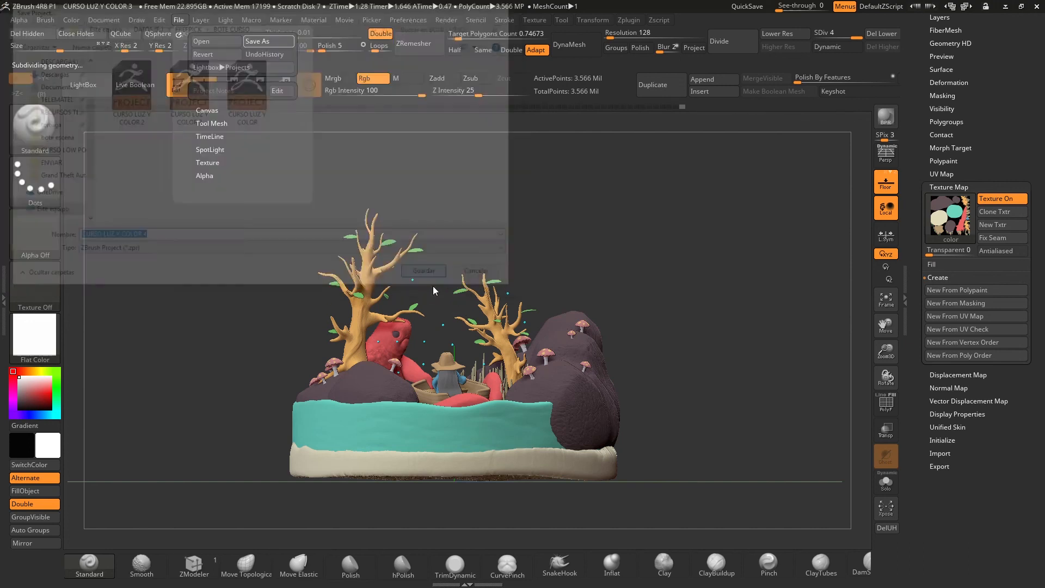